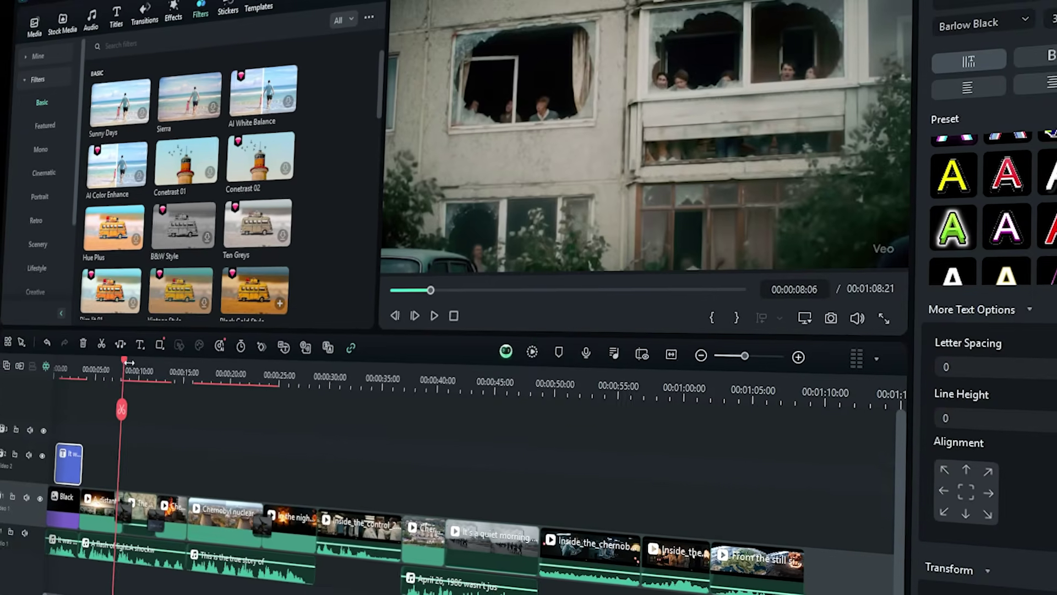
pyautogui.moveTo(129, 362); pyautogui.dragTo(100, 366)
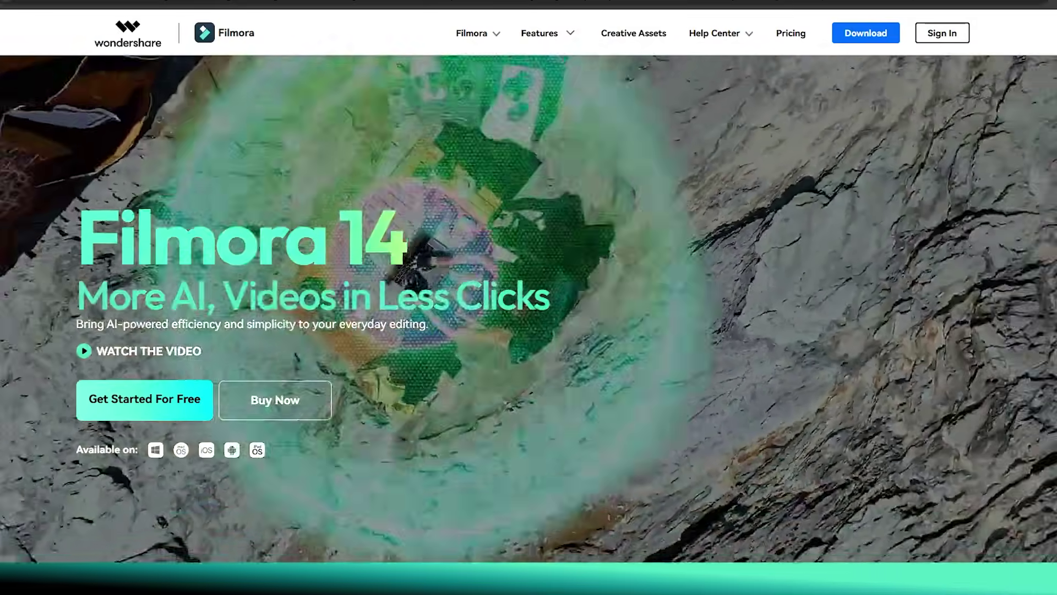
pyautogui.scroll(-8, 529, 309)
pyautogui.moveTo(1055, 129); pyautogui.dragTo(1054, 332)
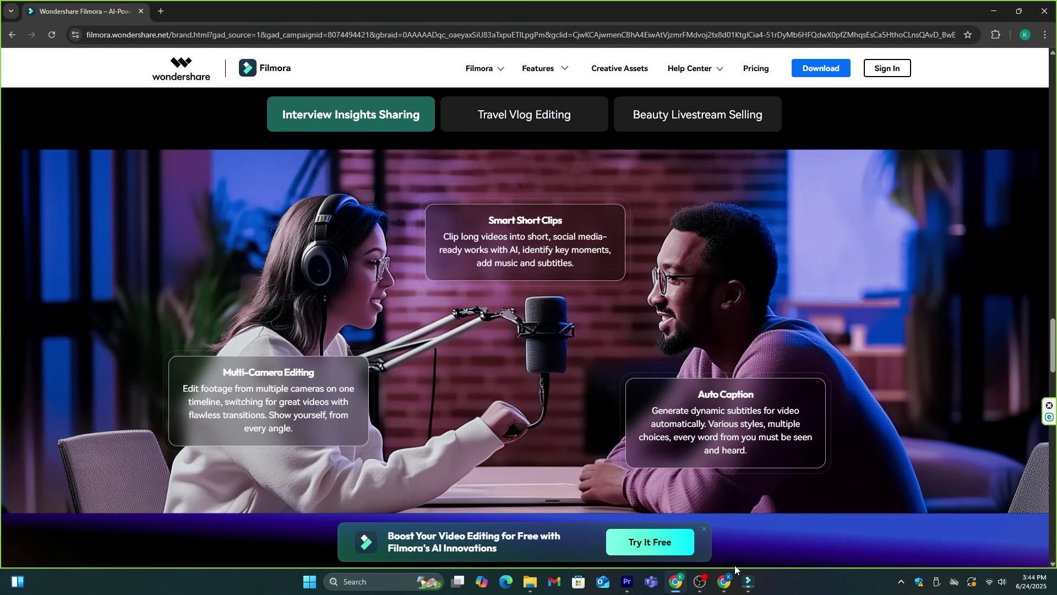
# Step: Switch to Wondershare Filmora and open the AI Idea to Video tool from the toolbox
pyautogui.click(748, 581)
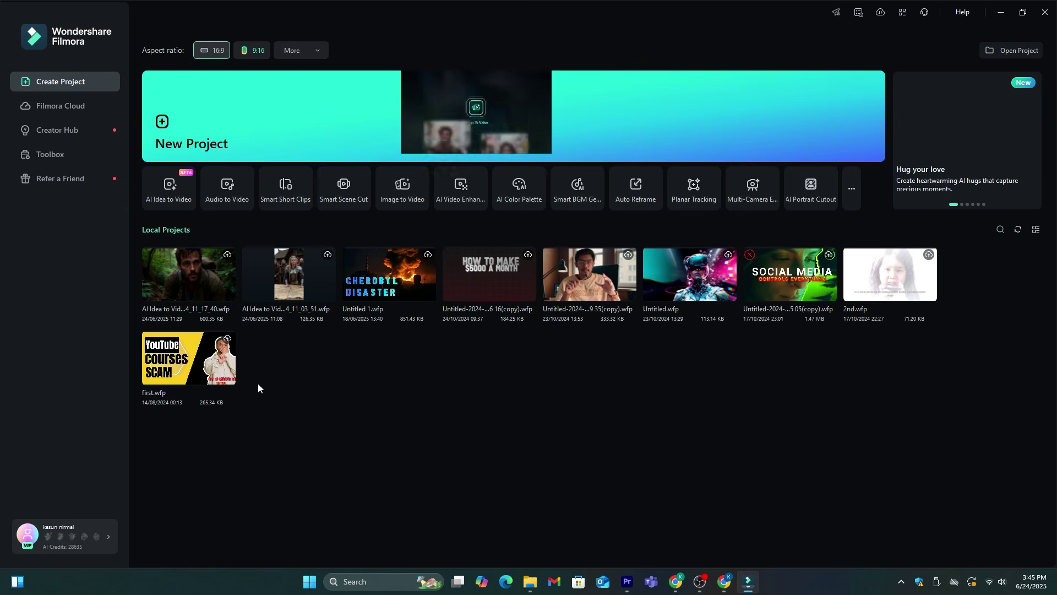
pyautogui.click(58, 159)
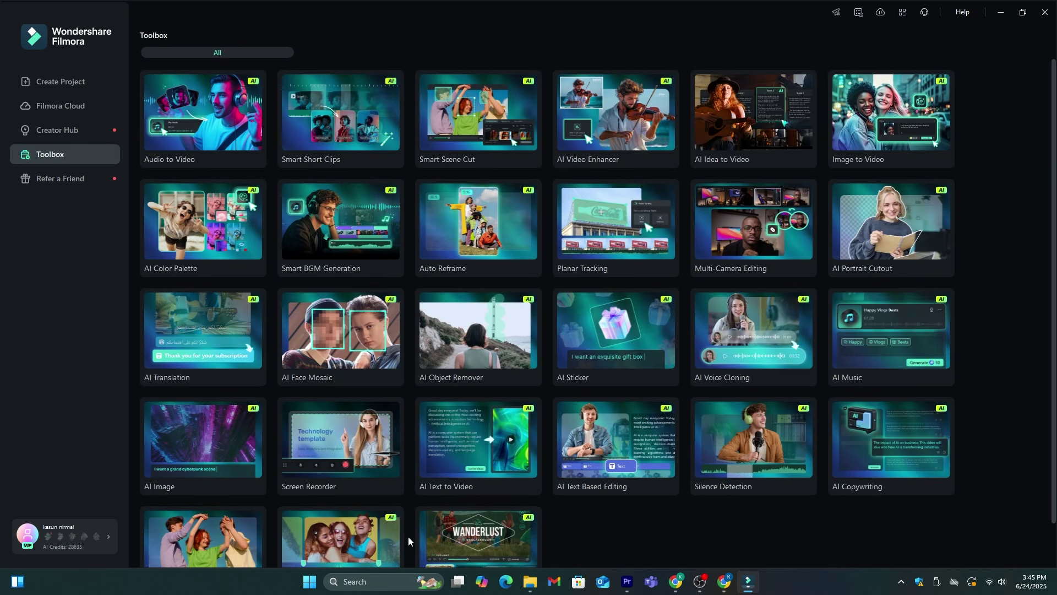
pyautogui.click(746, 130)
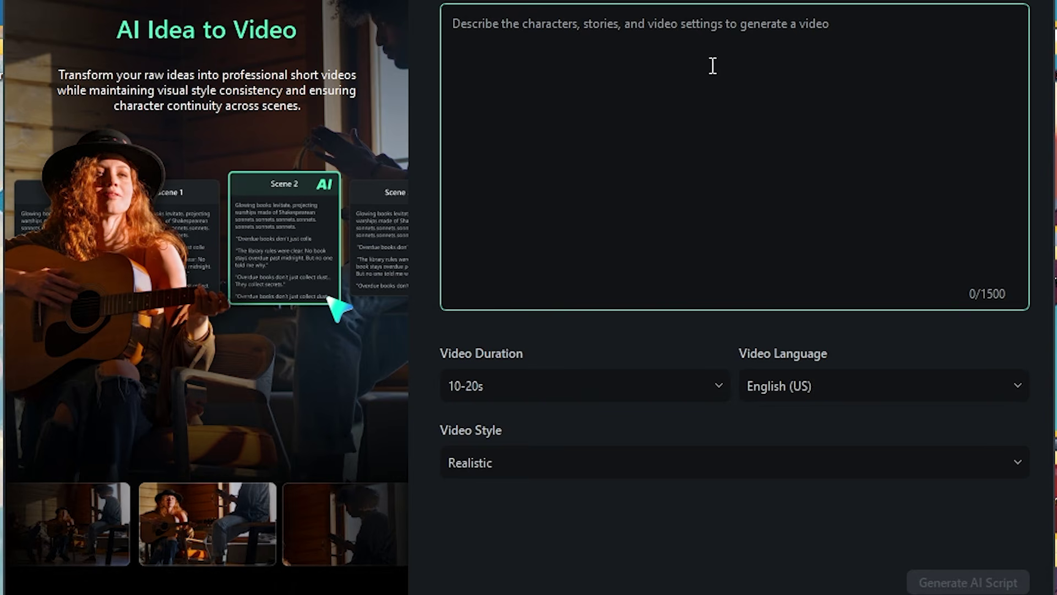
# Step: Enter a short-story prompt about Alex, sole survivor of an Amazon rainforest plane crash, and set the video duration to 20-30s
pyautogui.write('Create a short story about a man named Alex. His plane crashed into the Amazon rainforest, and he is the only survivor. Describe the characters and the story to generate an AI video for this short video')
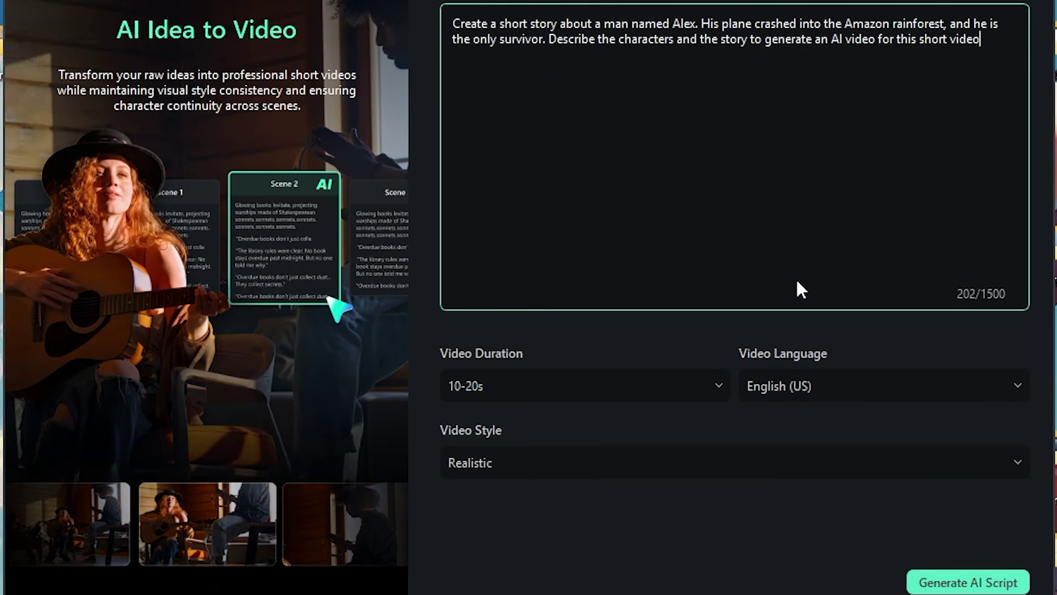
pyautogui.click(511, 385)
pyautogui.click(500, 500)
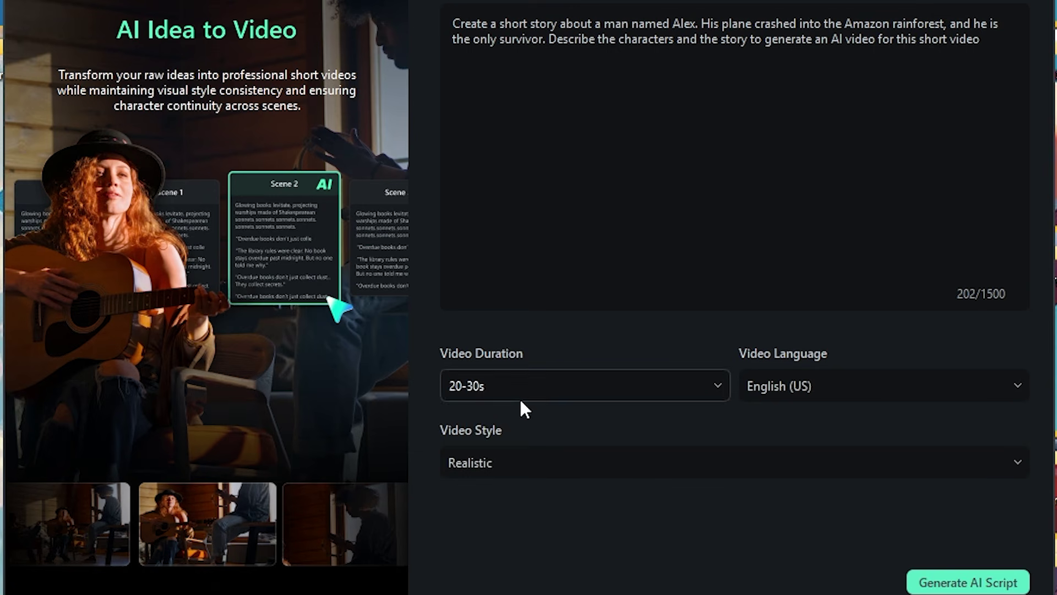
# Step: Choose English (US) as the video language and Realistic as the style, and generate the AI script
pyautogui.click(855, 400)
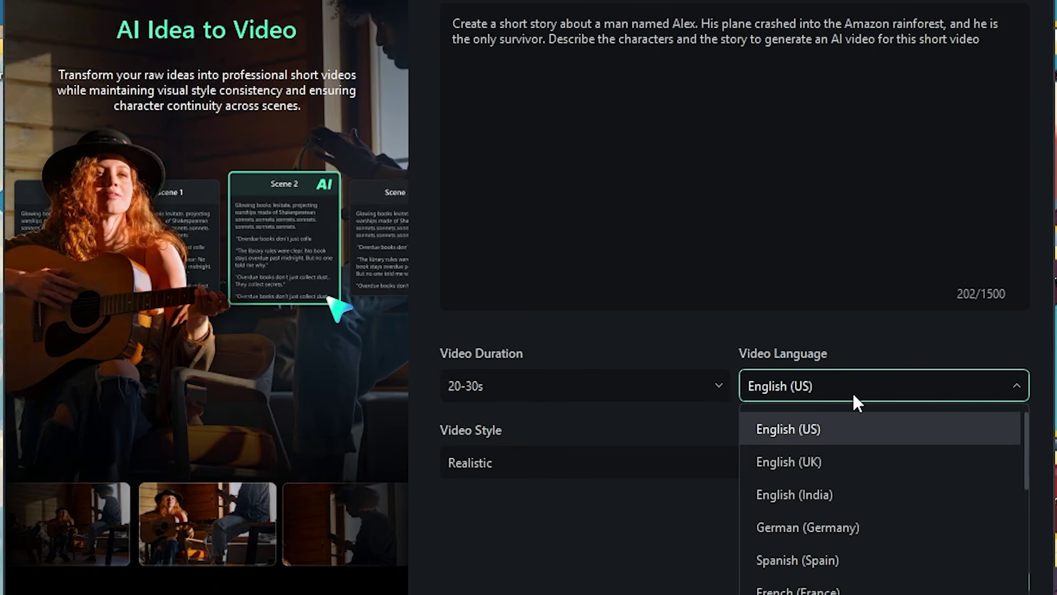
pyautogui.click(824, 433)
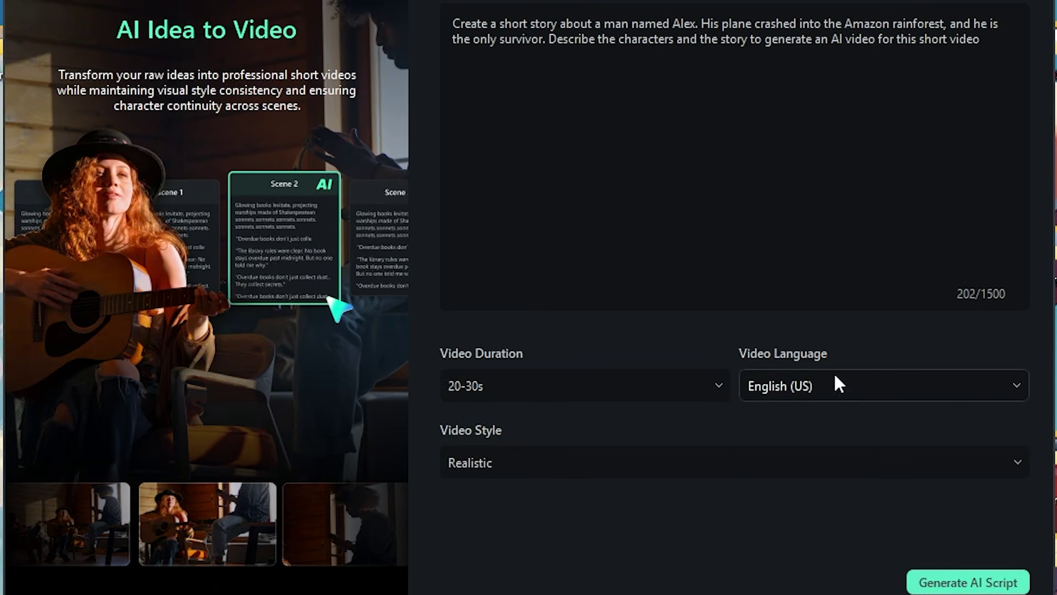
pyautogui.click(730, 462)
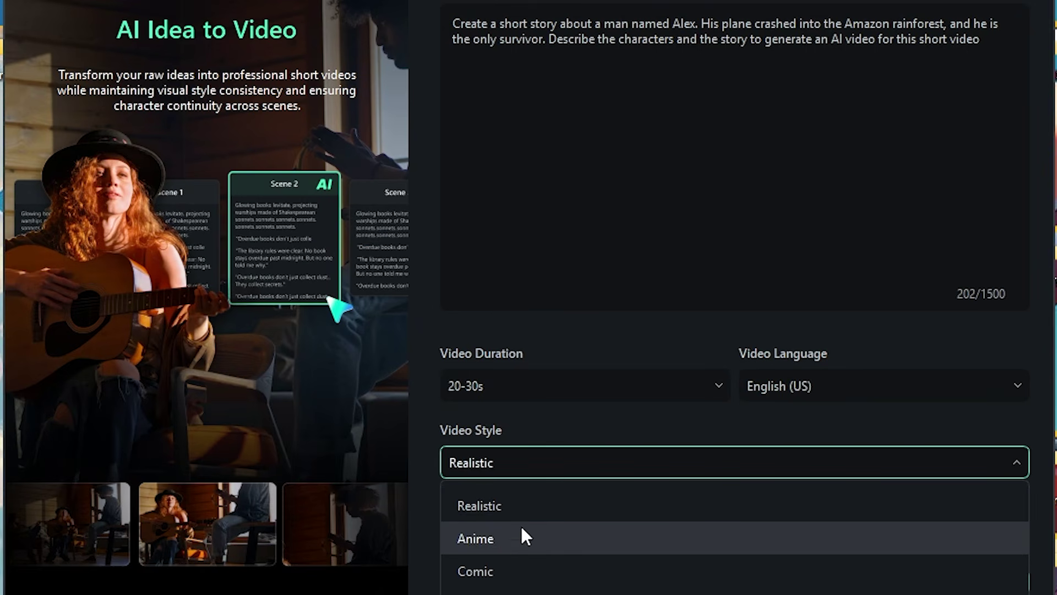
pyautogui.click(499, 506)
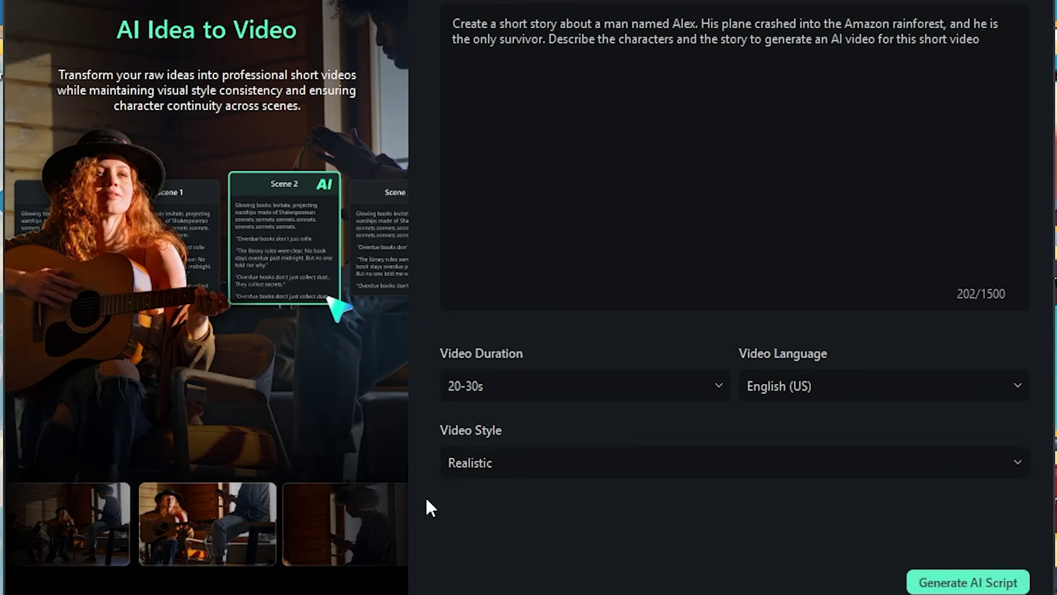
pyautogui.click(948, 589)
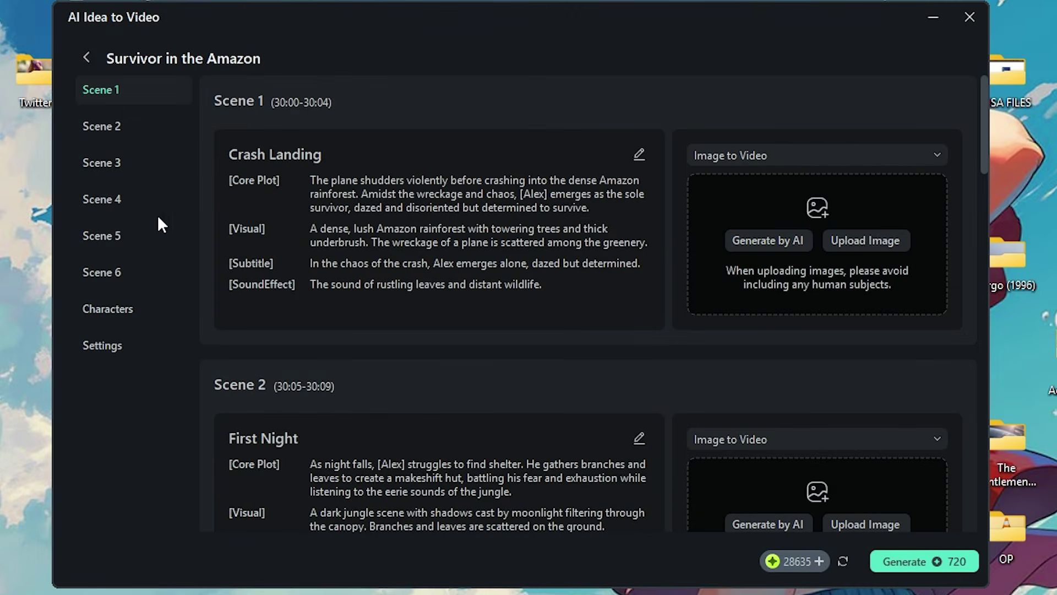
# Step: Look over the script's scenes, and generate an AI image for Scene 1, Crash Landing, using the second result
pyautogui.click(100, 124)
pyautogui.click(111, 92)
pyautogui.click(102, 272)
pyautogui.click(111, 95)
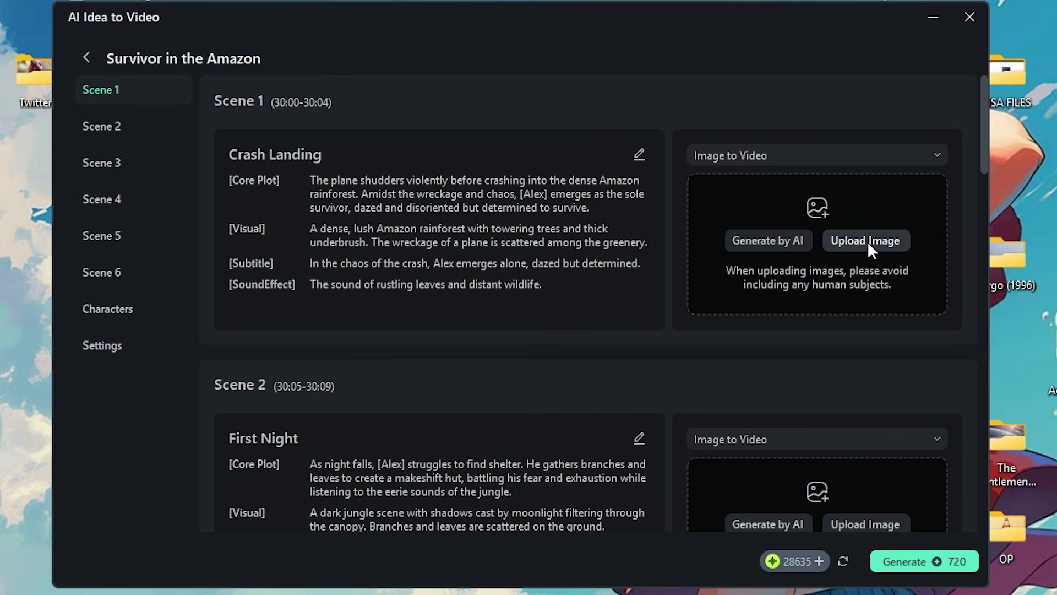
pyautogui.click(788, 241)
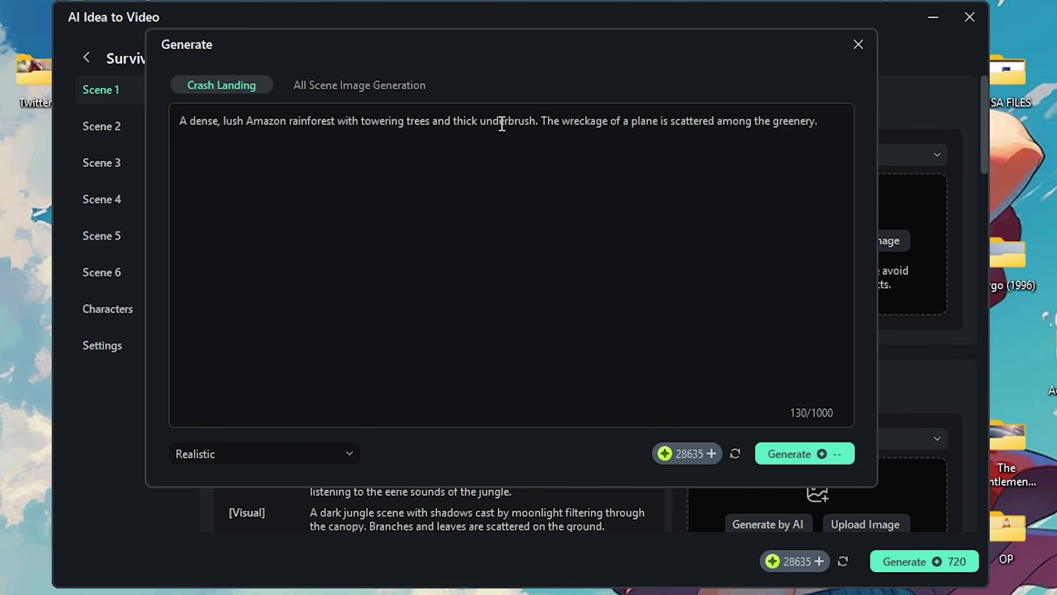
pyautogui.click(795, 457)
pyautogui.click(262, 230)
pyautogui.click(349, 223)
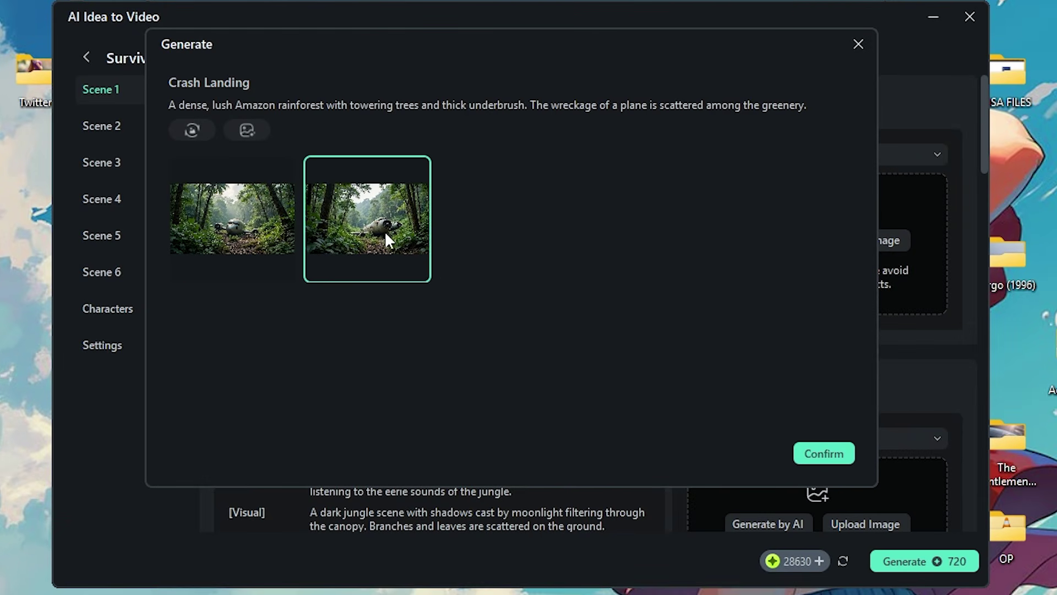
pyautogui.click(826, 458)
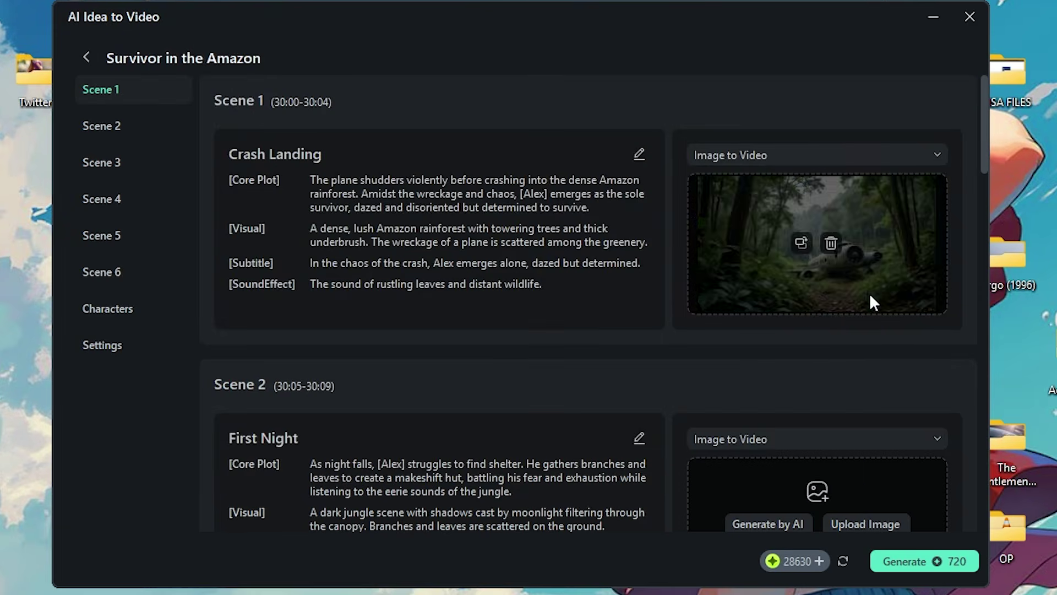
# Step: Generate an AI image of the character Alex from his description and use the second result
pyautogui.click(120, 312)
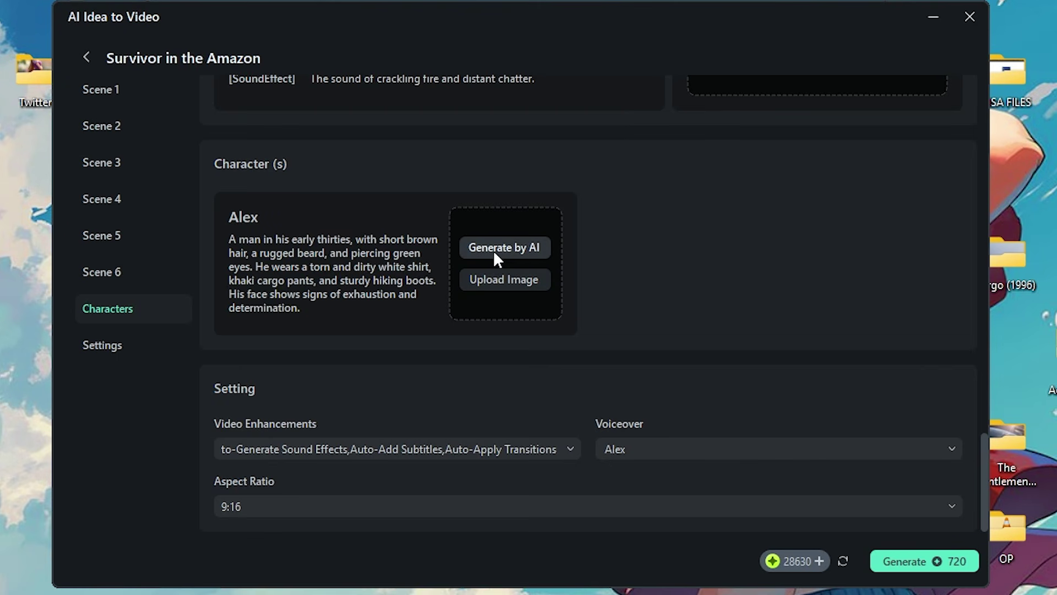
pyautogui.click(510, 252)
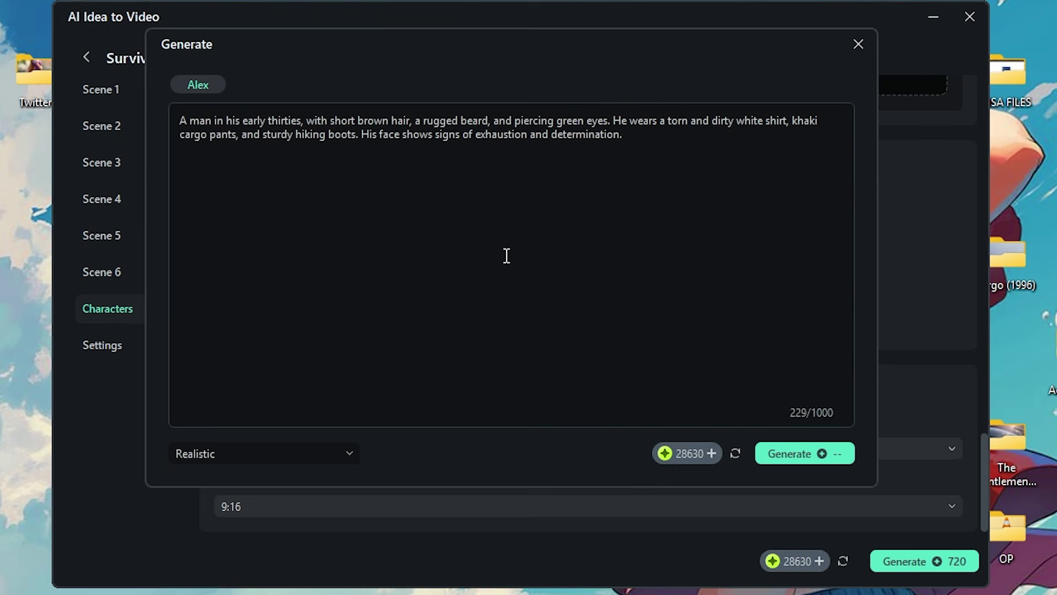
pyautogui.click(793, 460)
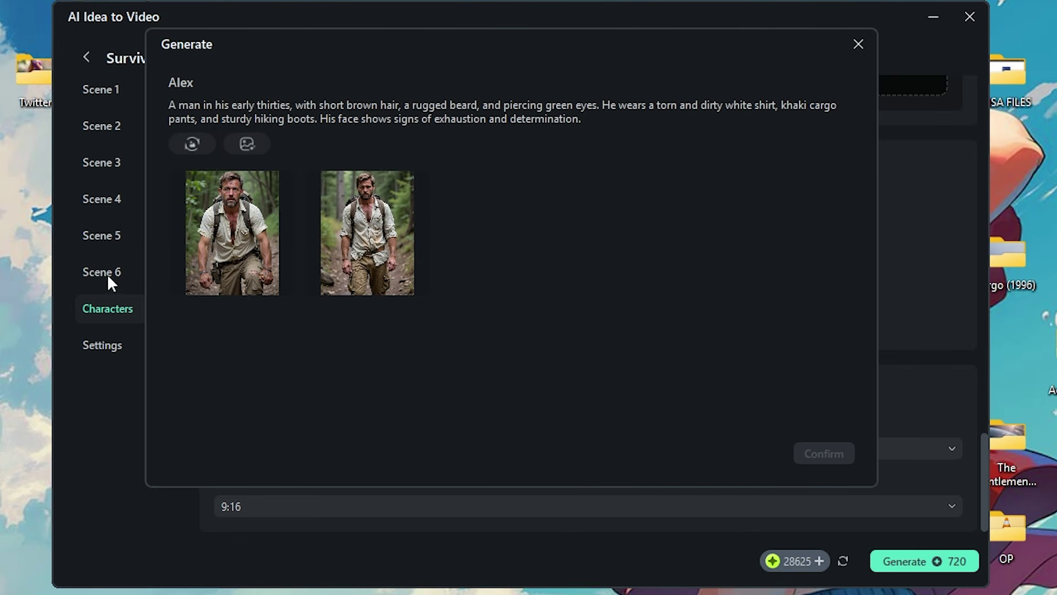
pyautogui.click(345, 236)
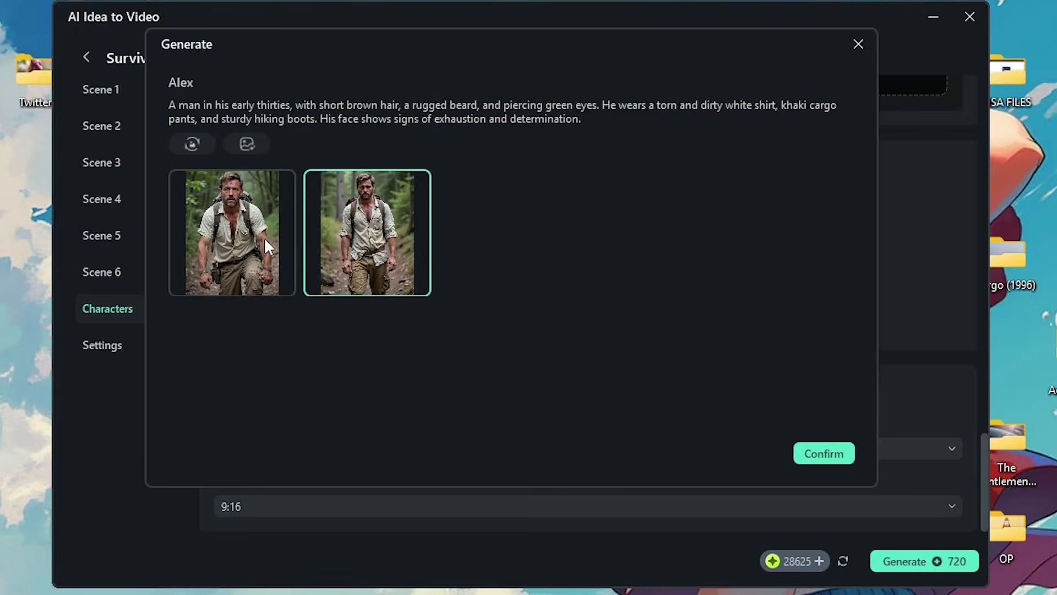
pyautogui.click(824, 453)
# Step: Choose Ryan Kurk as the voiceover, with auto-generated sound effects, subtitles and transitions as the video enhancements
pyautogui.click(746, 449)
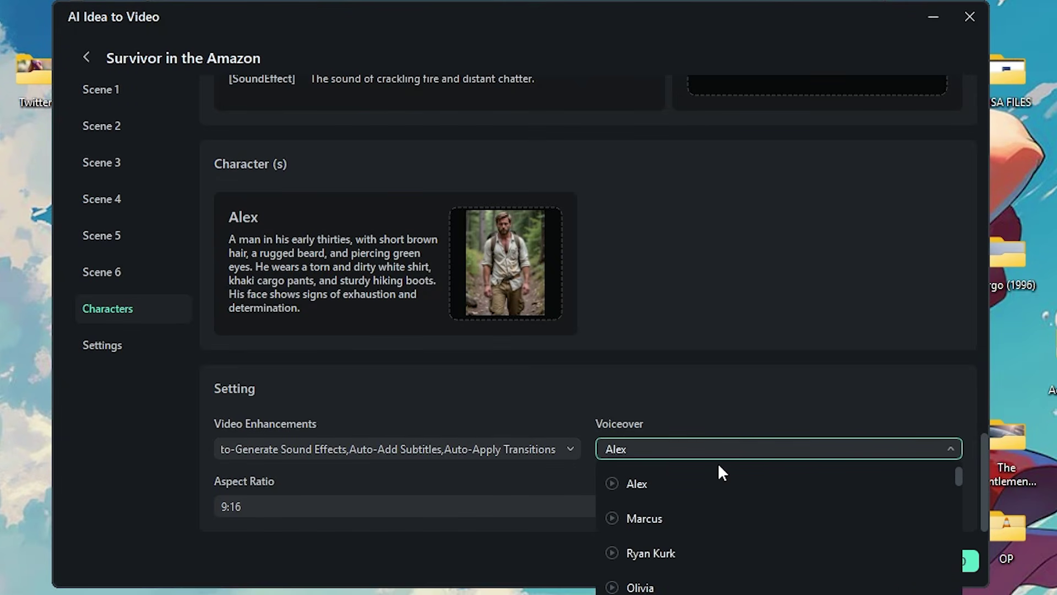
pyautogui.click(663, 545)
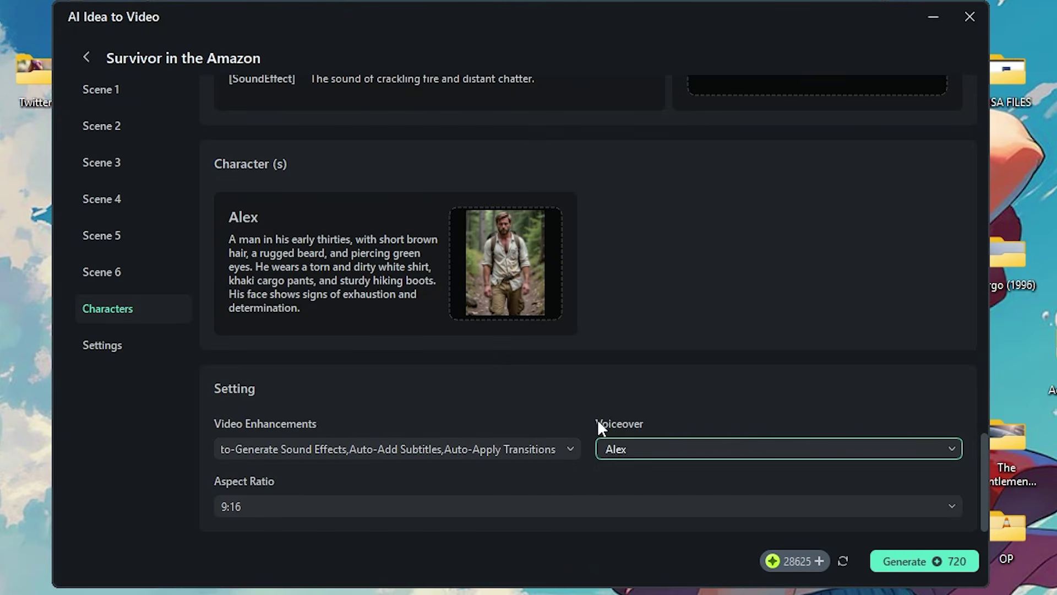
pyautogui.click(395, 448)
pyautogui.click(227, 499)
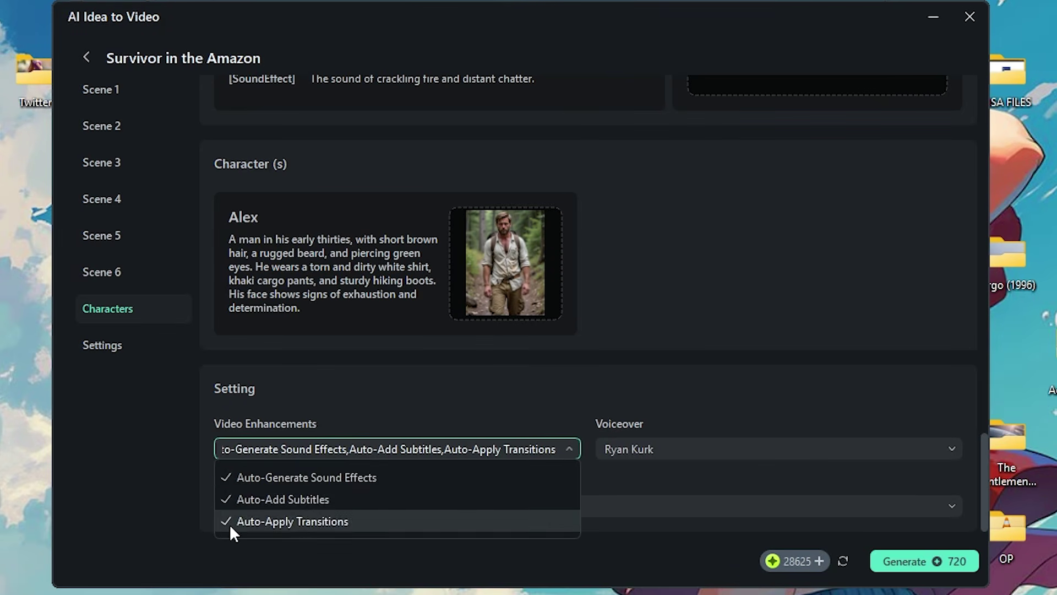
pyautogui.click(235, 523)
# Step: Use the 9:16 aspect ratio and generate the video from all six scenes
pyautogui.click(331, 506)
pyautogui.click(302, 541)
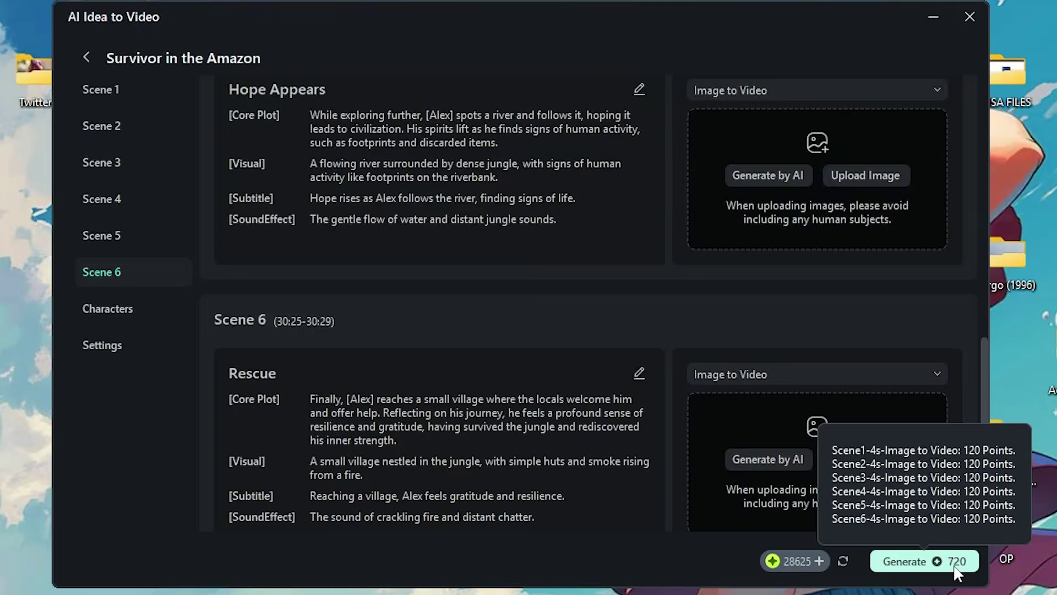
pyautogui.click(954, 571)
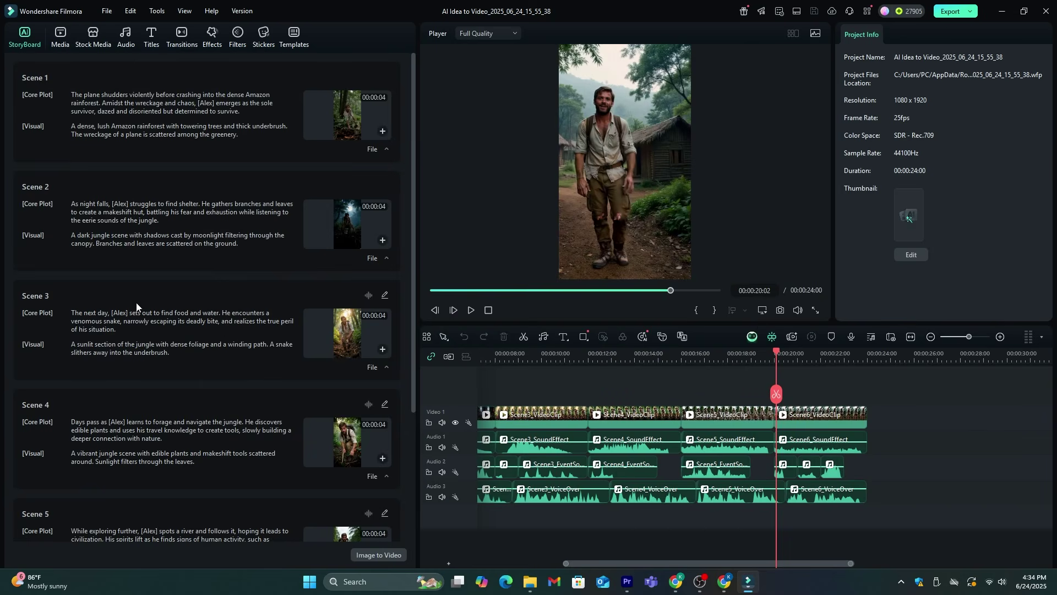
# Step: Look through the storyboard scenes and play the generated video in the preview
pyautogui.moveTo(415, 87); pyautogui.dragTo(411, 216)
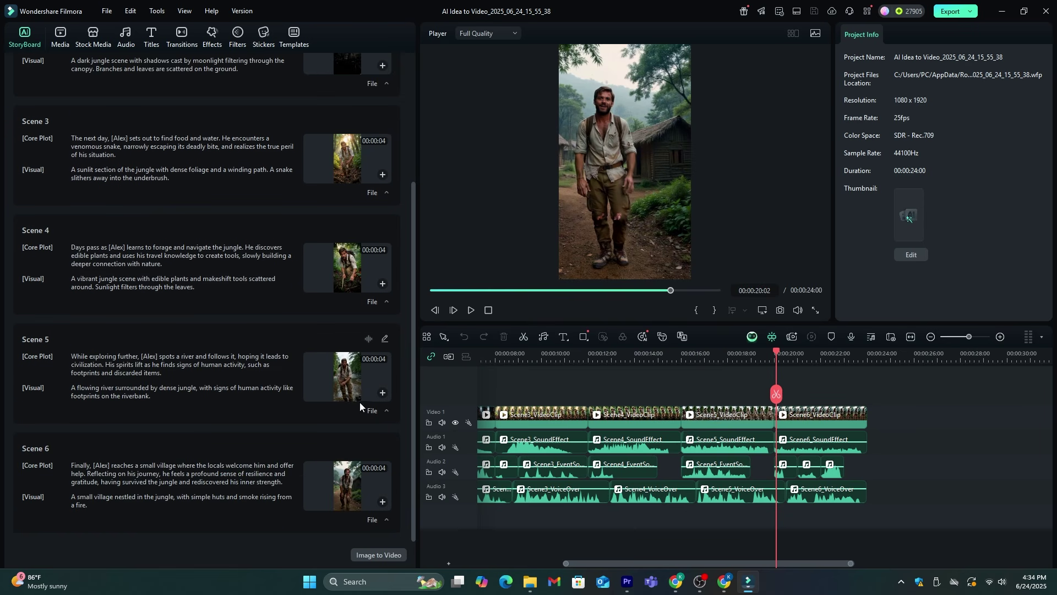
pyautogui.scroll(3, 357, 405)
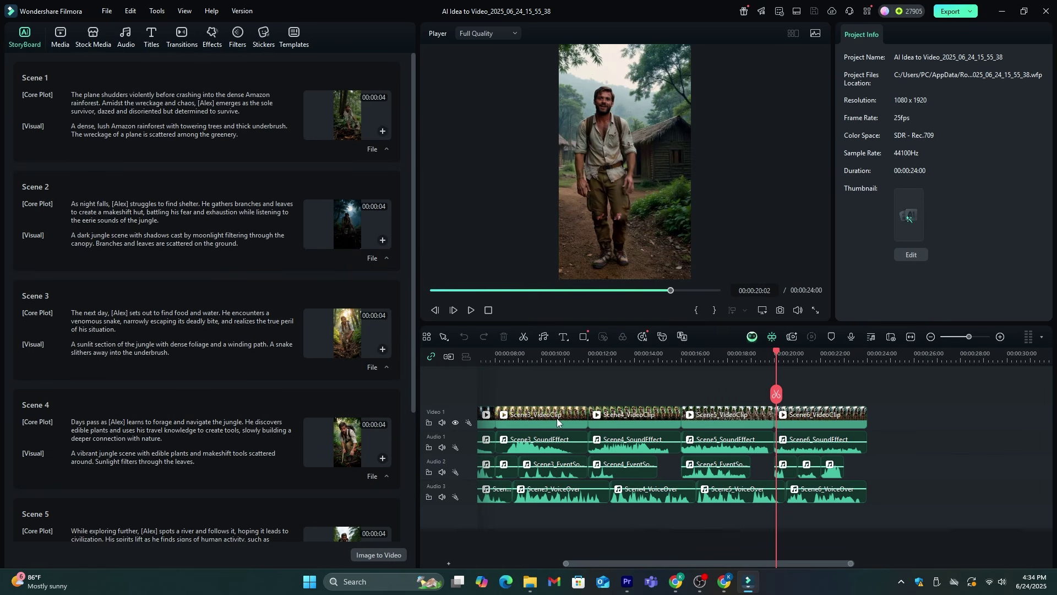
pyautogui.moveTo(779, 354)
pyautogui.mouseDown()
pyautogui.moveTo(699, 359)
pyautogui.moveTo(786, 355)
pyautogui.mouseUp()
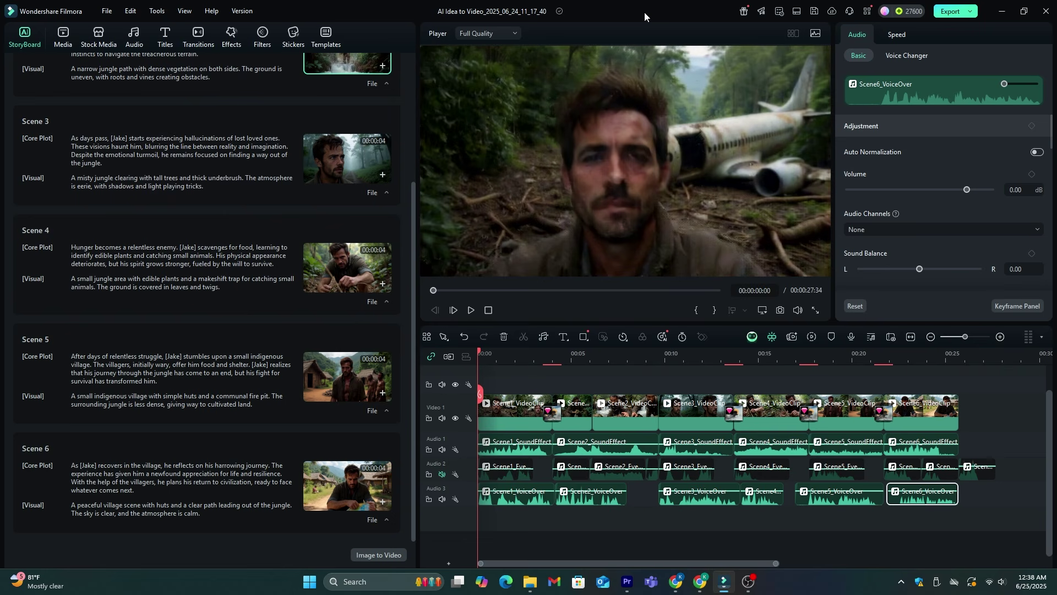
pyautogui.click(470, 312)
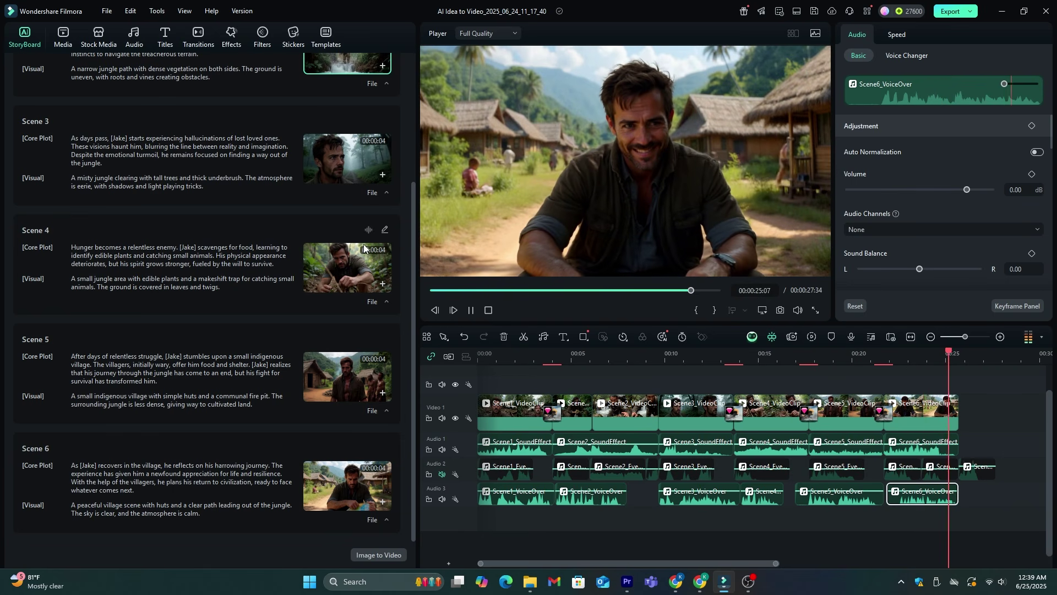
pyautogui.press('space')
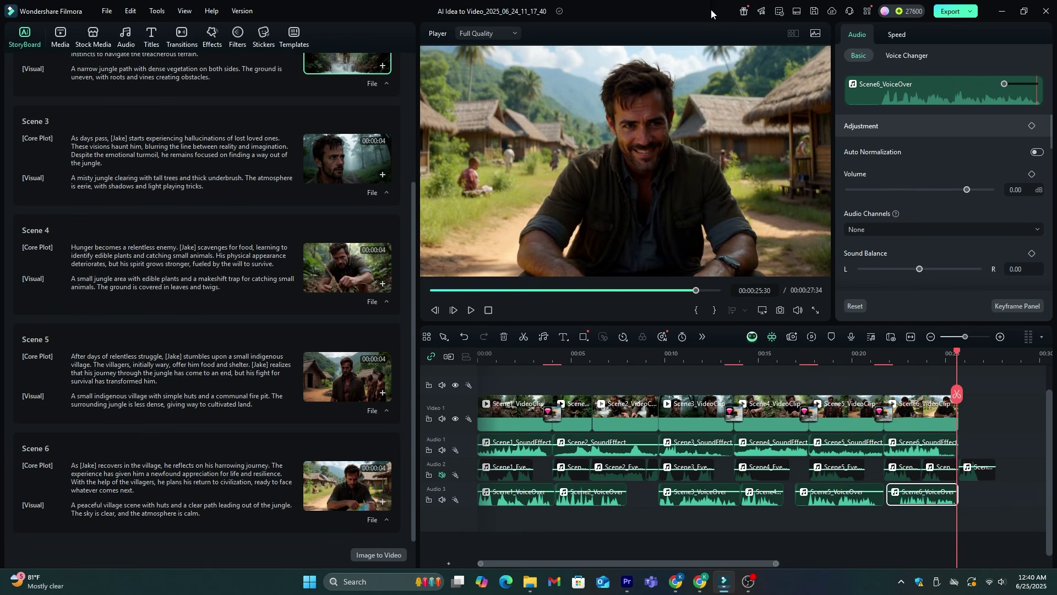
# Step: Start the export and pick the frame with the man before the plane wreck, near the video's start, as the thumbnail
pyautogui.click(951, 12)
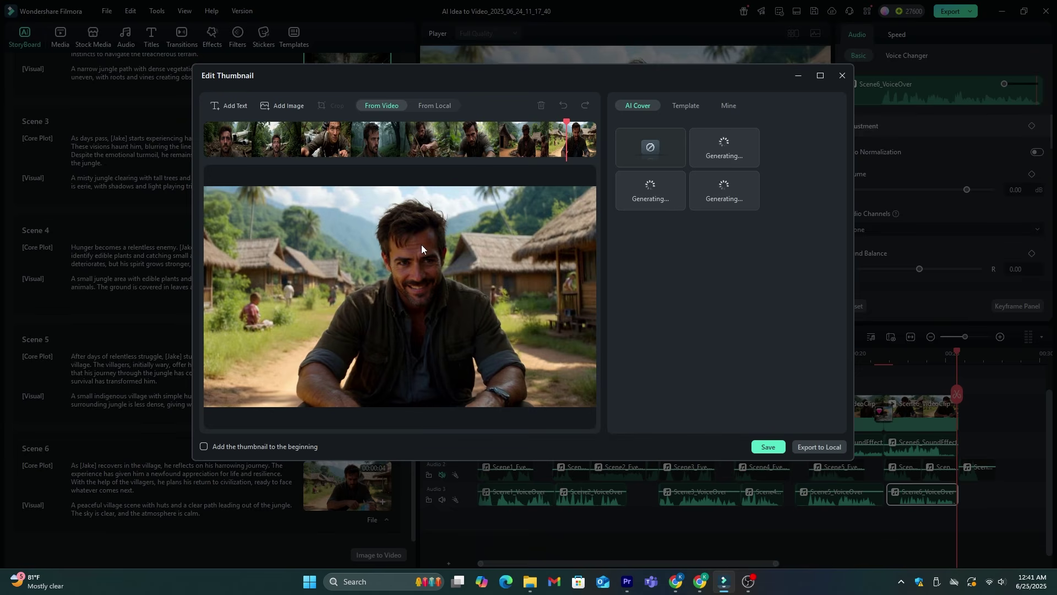
pyautogui.click(414, 137)
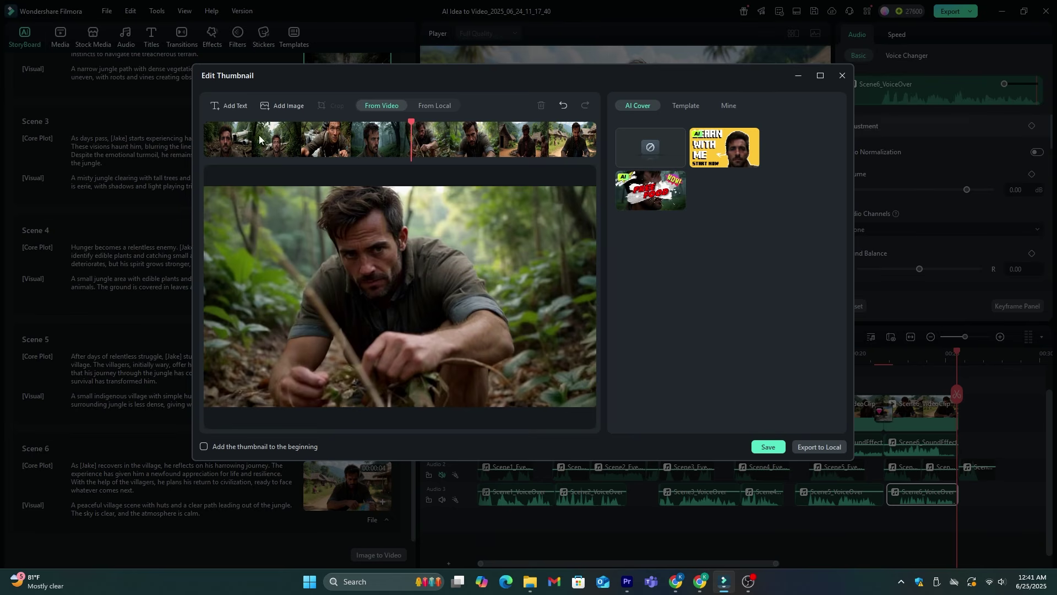
pyautogui.click(279, 146)
pyautogui.click(215, 140)
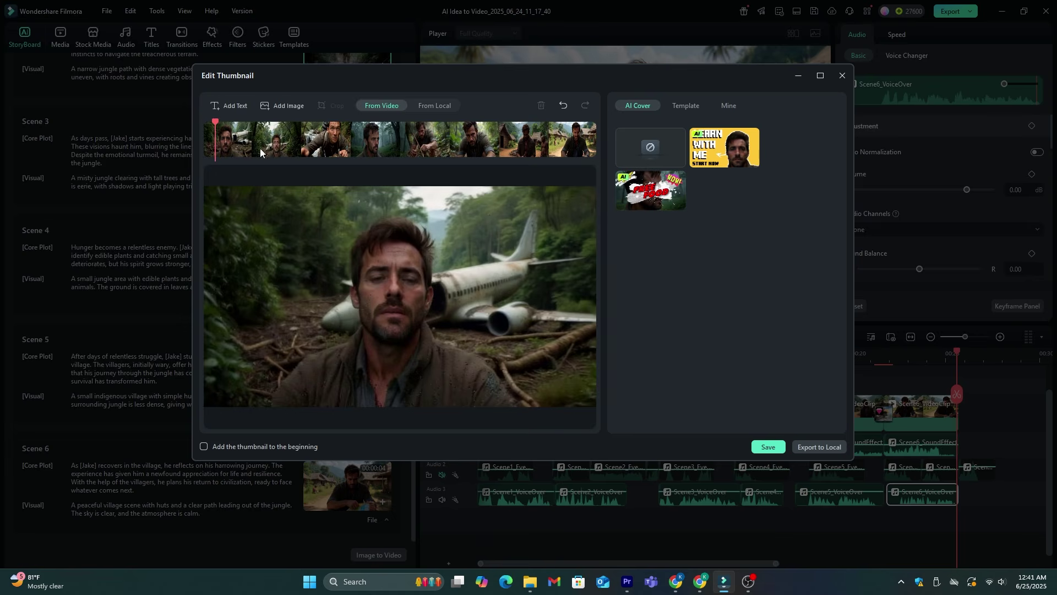
# Step: Add PLANE CRASH as title text over the lower part of the thumbnail and try other fonts for it
pyautogui.click(680, 107)
pyautogui.click(626, 131)
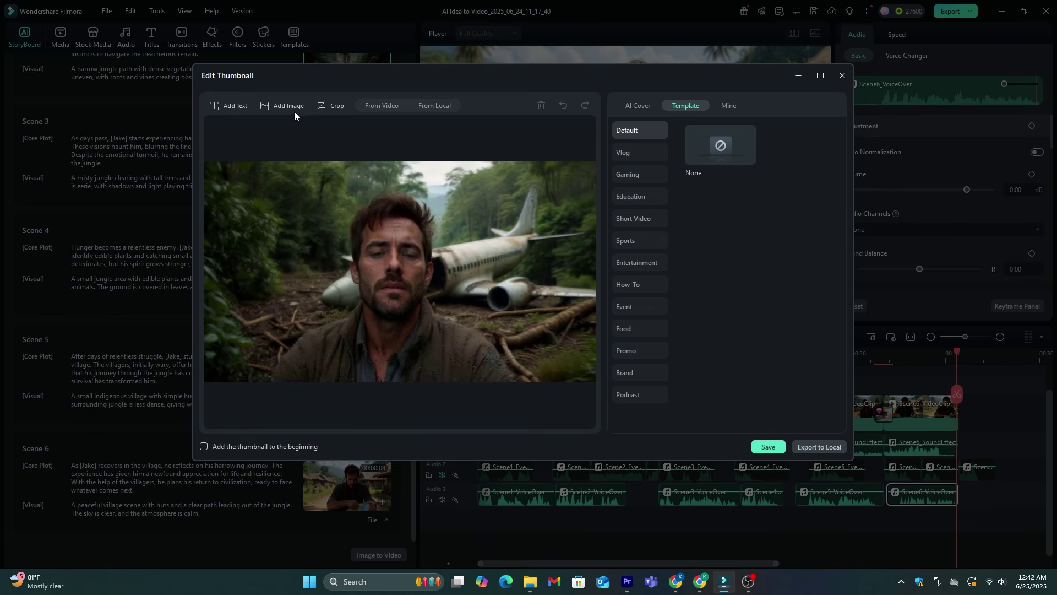
pyautogui.click(233, 105)
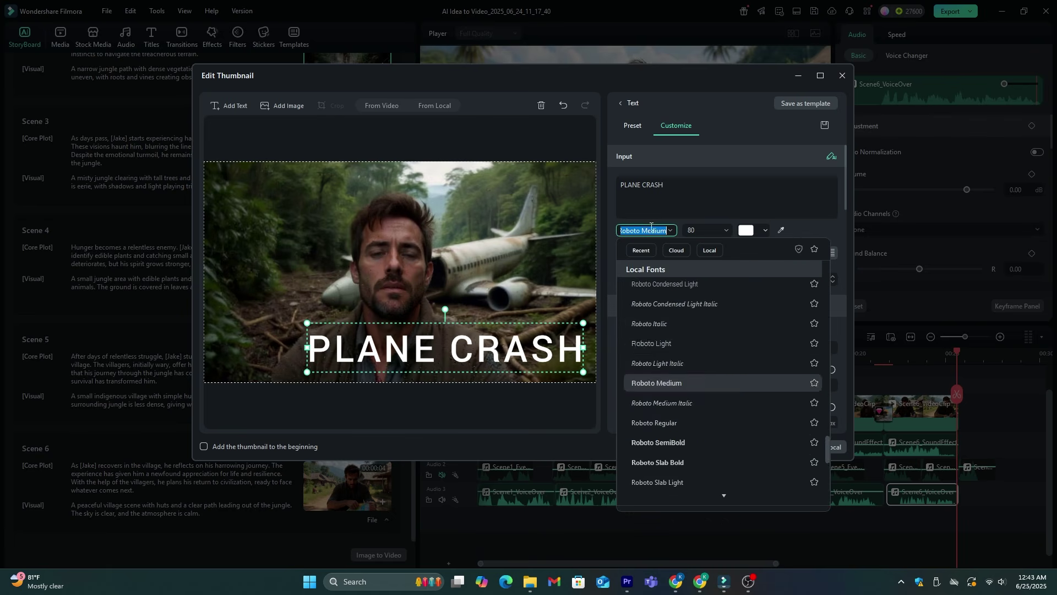
pyautogui.scroll(-5, 671, 397)
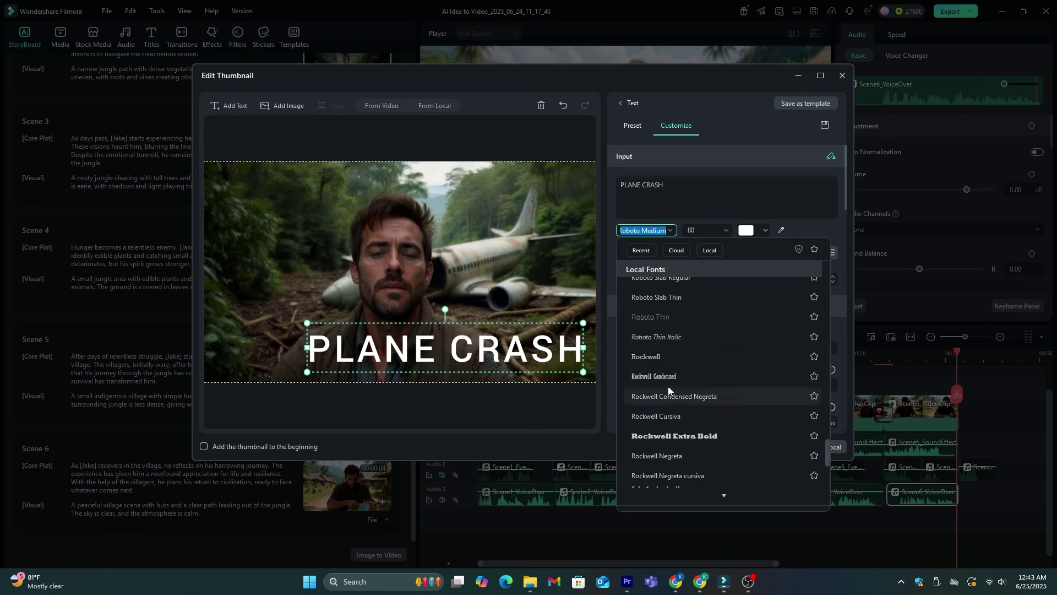
pyautogui.click(672, 403)
pyautogui.moveTo(666, 386); pyautogui.dragTo(651, 387)
pyautogui.scroll(-10, 716, 358)
pyautogui.scroll(10, 680, 309)
# Step: Apply a glowing orange-red text preset to the PLANE CRASH title and save the thumbnail
pyautogui.click(633, 125)
pyautogui.click(728, 402)
pyautogui.scroll(-3, 716, 330)
pyautogui.click(681, 358)
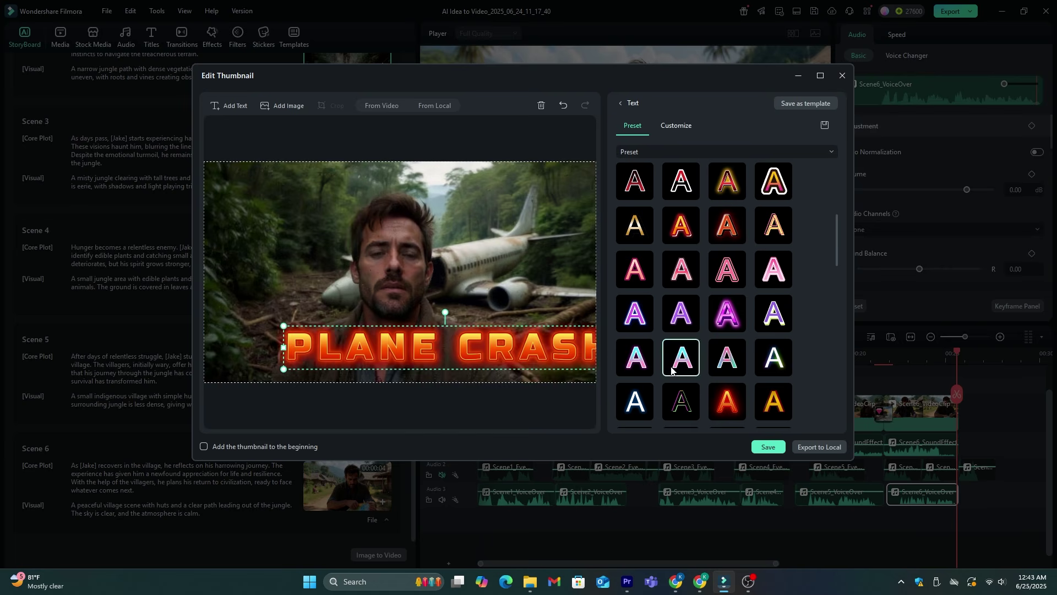
pyautogui.click(769, 446)
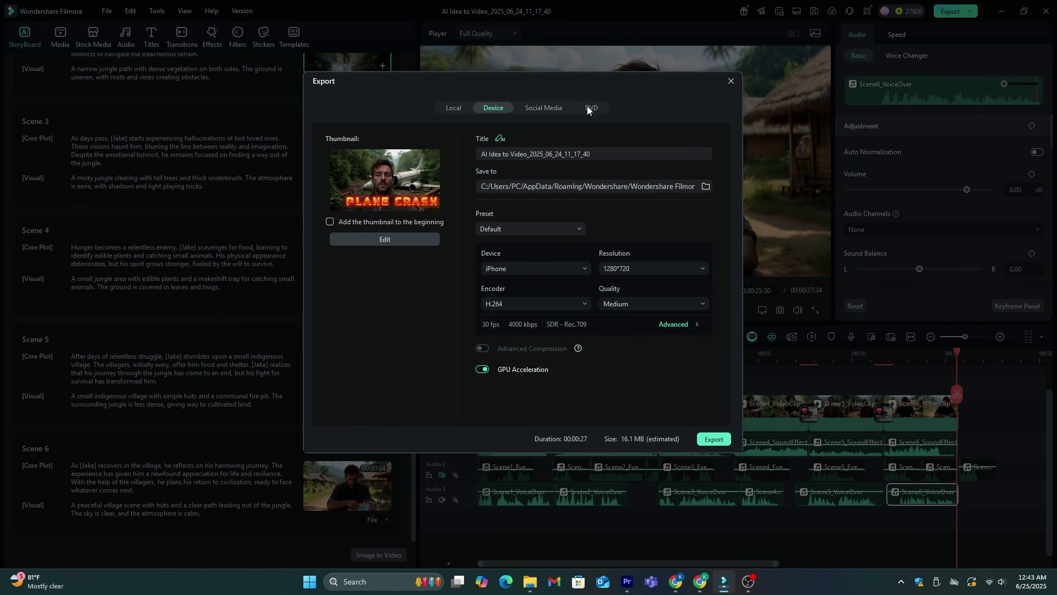
# Step: Review the social media and device export options for the video
pyautogui.click(546, 108)
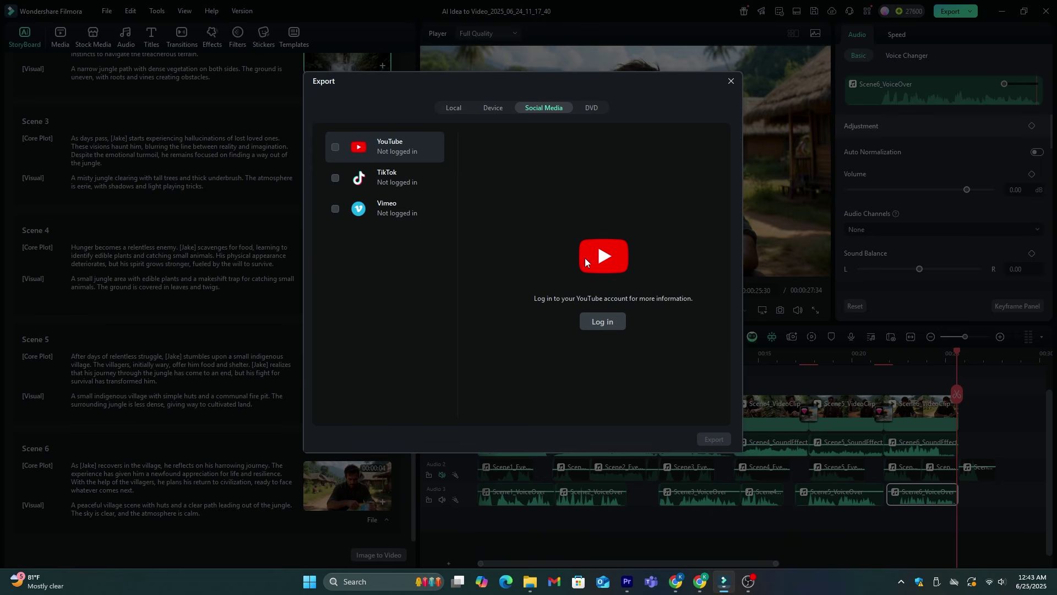
pyautogui.click(493, 108)
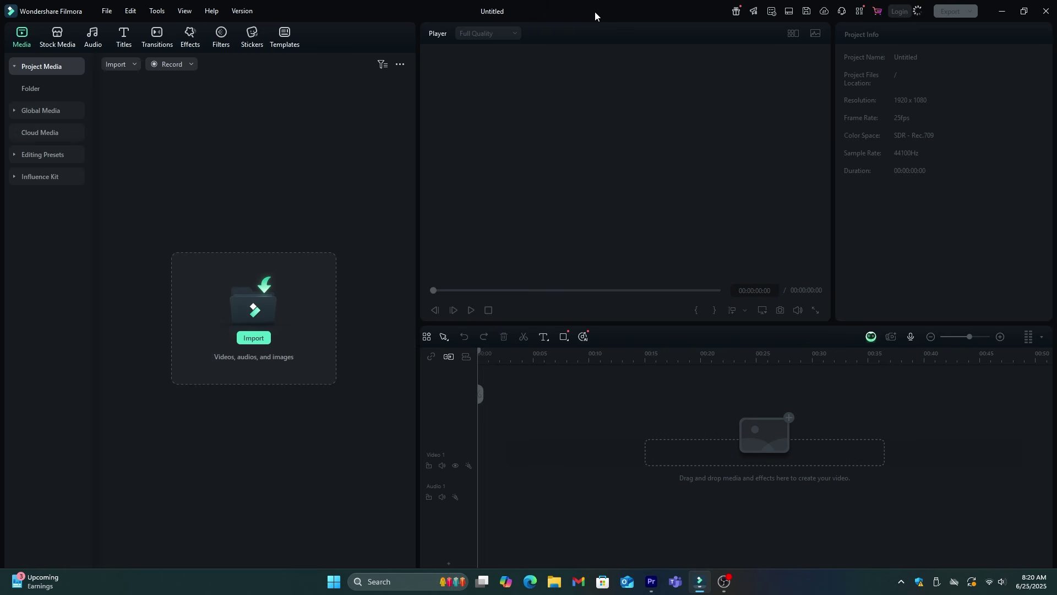
# Step: Generate an English (US) text-to-speech voiceover with captions from the script about dreams across cultures and continents
pyautogui.click(93, 37)
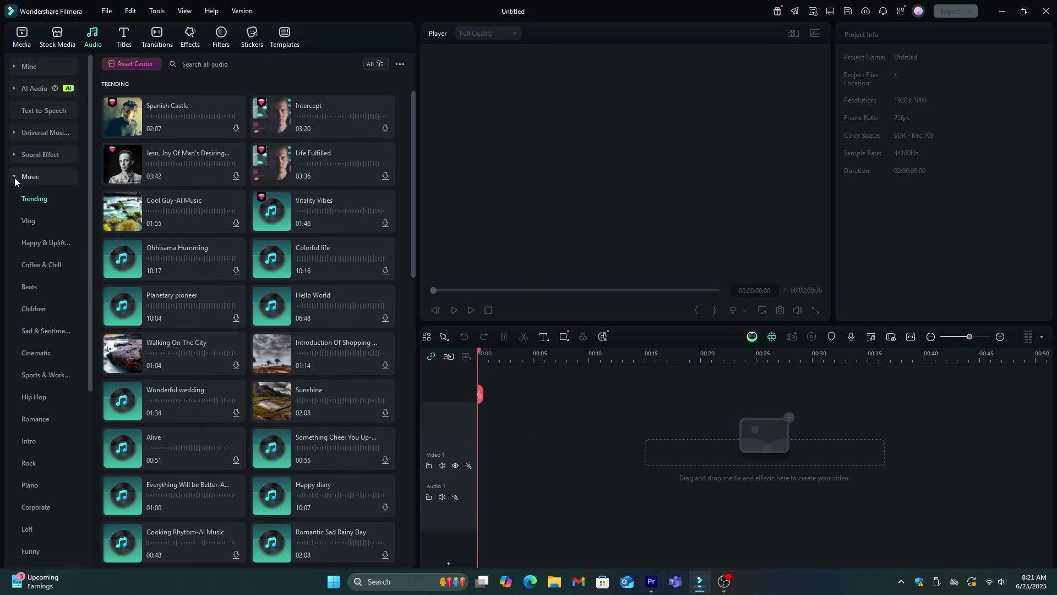
pyautogui.click(14, 178)
pyautogui.click(44, 110)
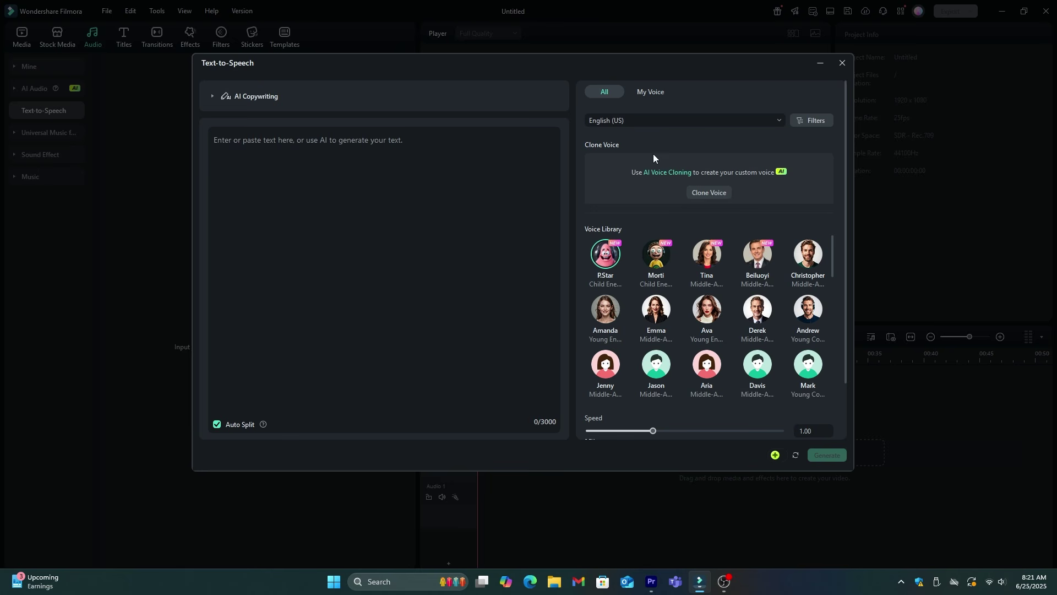
pyautogui.moveTo(844, 137); pyautogui.dragTo(848, 251)
pyautogui.scroll(3, 697, 191)
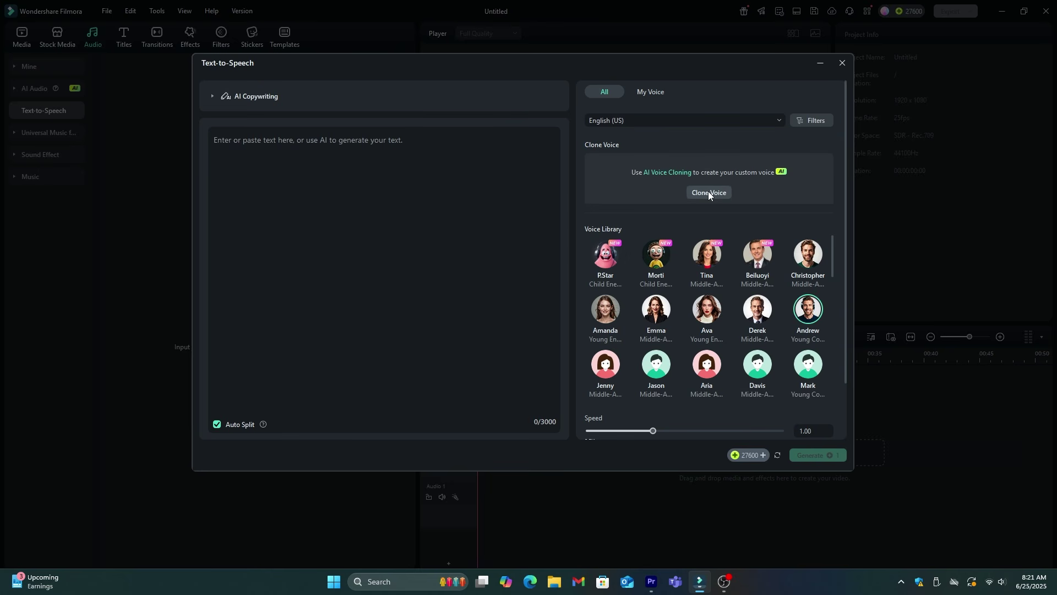
pyautogui.click(708, 192)
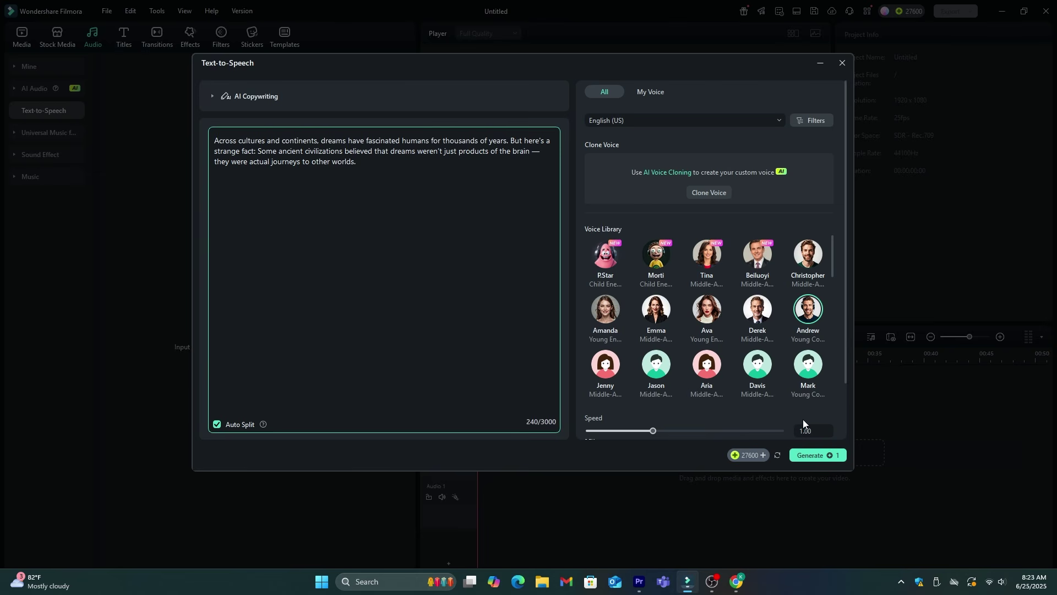
pyautogui.click(598, 312)
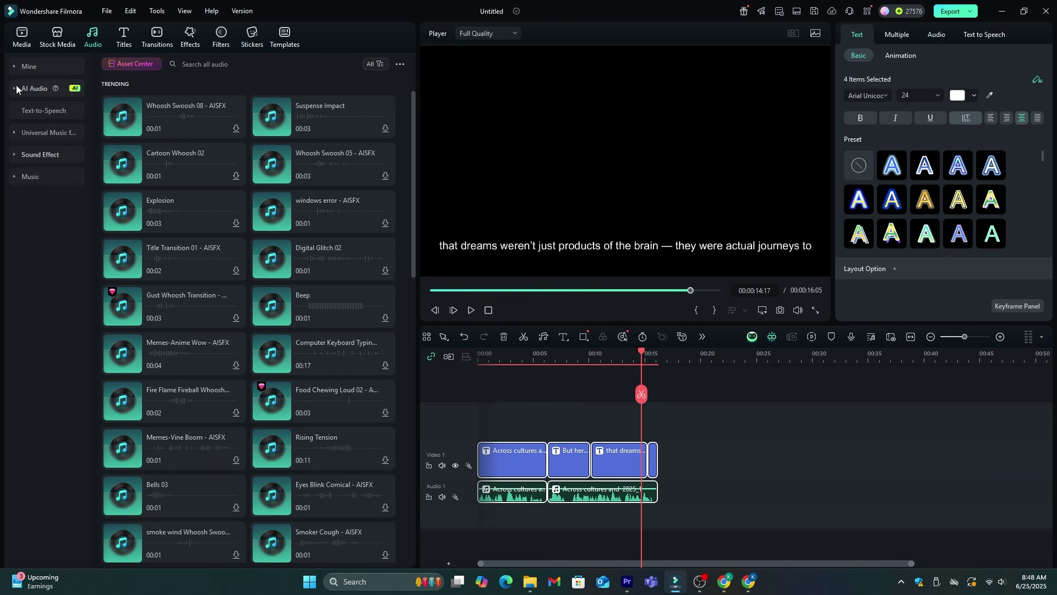
# Step: Generate an AI sound effect described as "People are walking in a Mall"
pyautogui.click(16, 85)
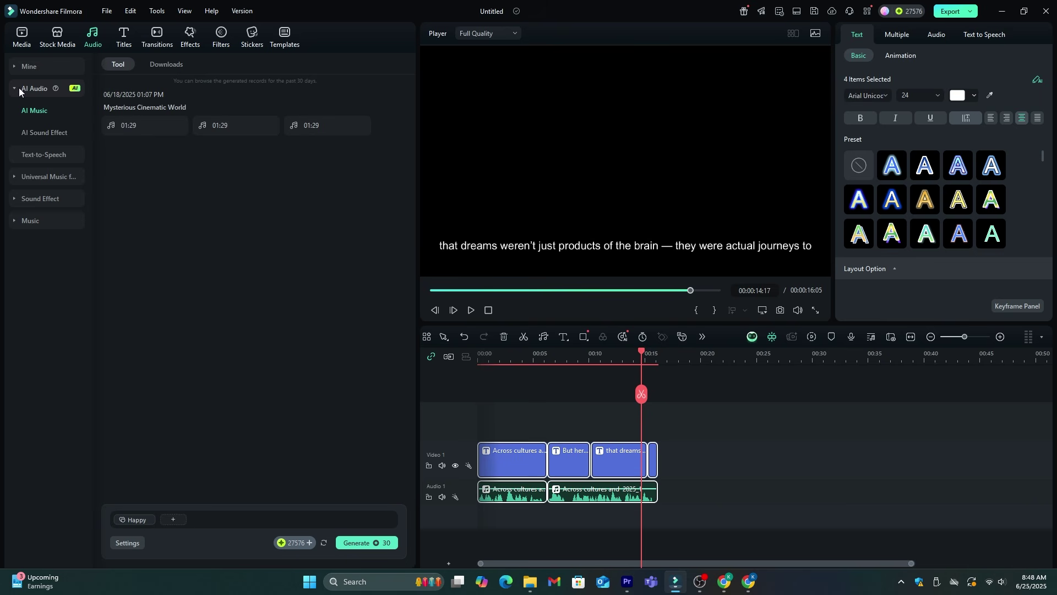
pyautogui.click(46, 133)
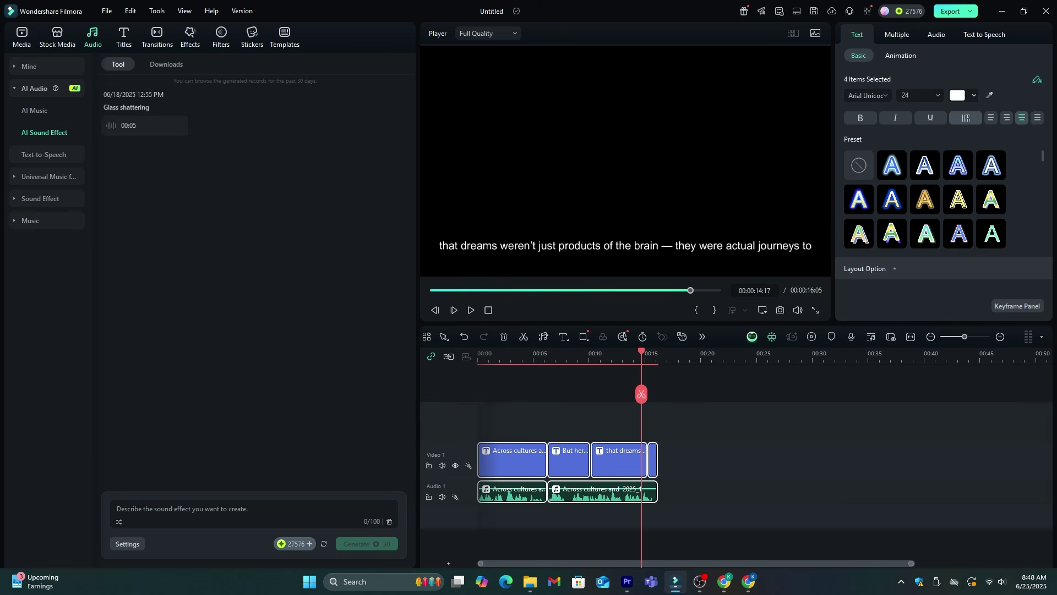
pyautogui.write('Pe')
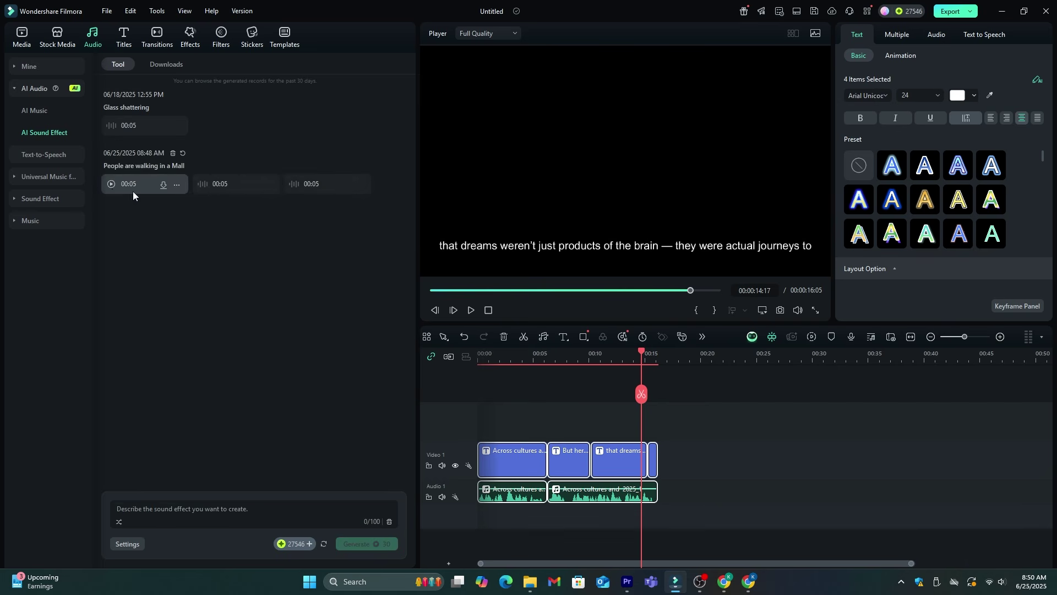
# Step: Listen to the generated variations of the mall walking sound effect
pyautogui.click(111, 189)
pyautogui.click(110, 185)
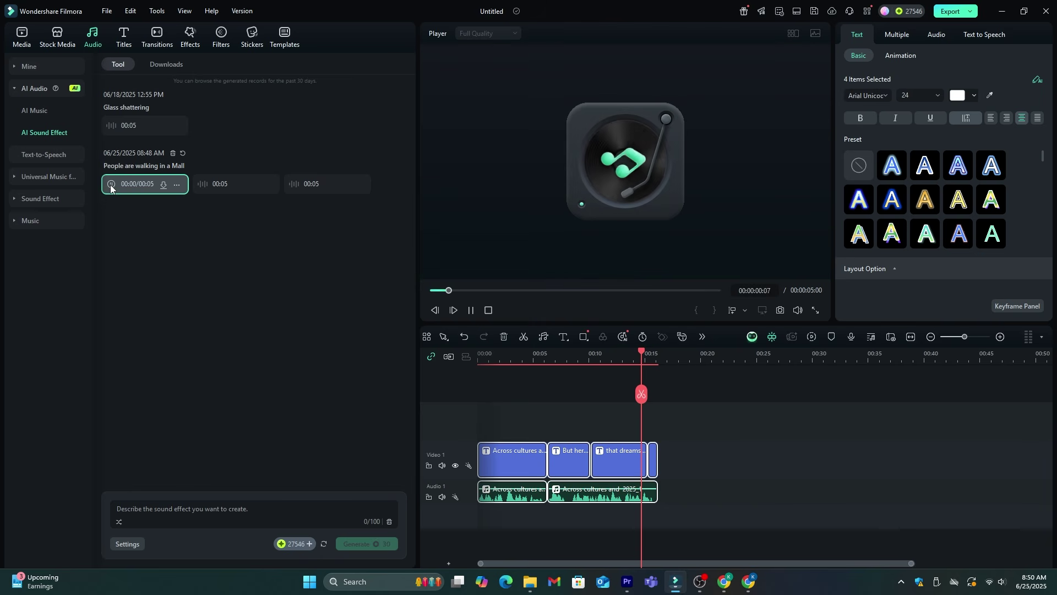
pyautogui.moveTo(199, 188)
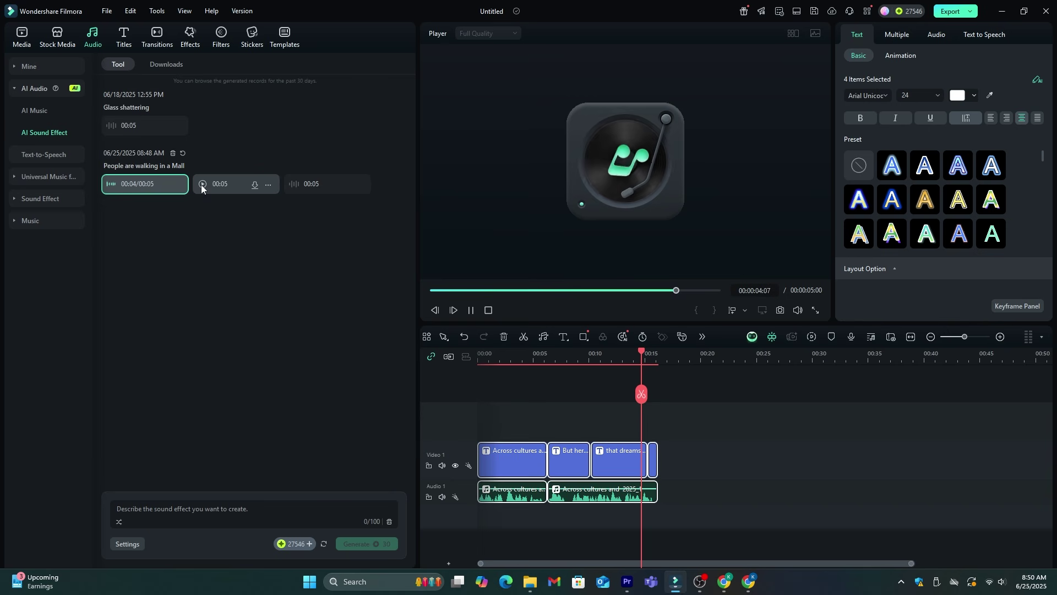
pyautogui.click(201, 184)
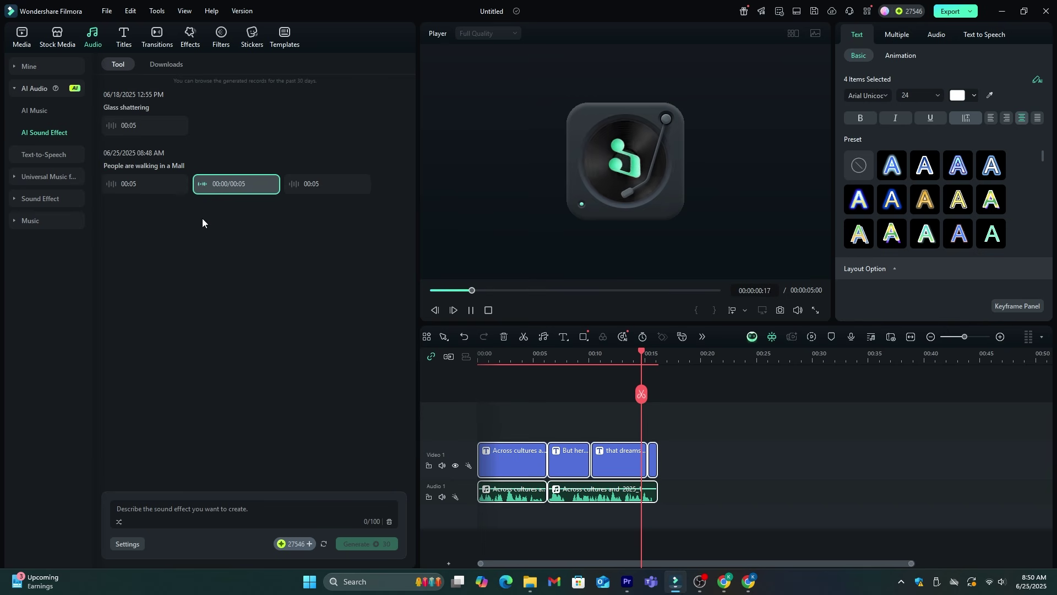
pyautogui.moveTo(309, 164)
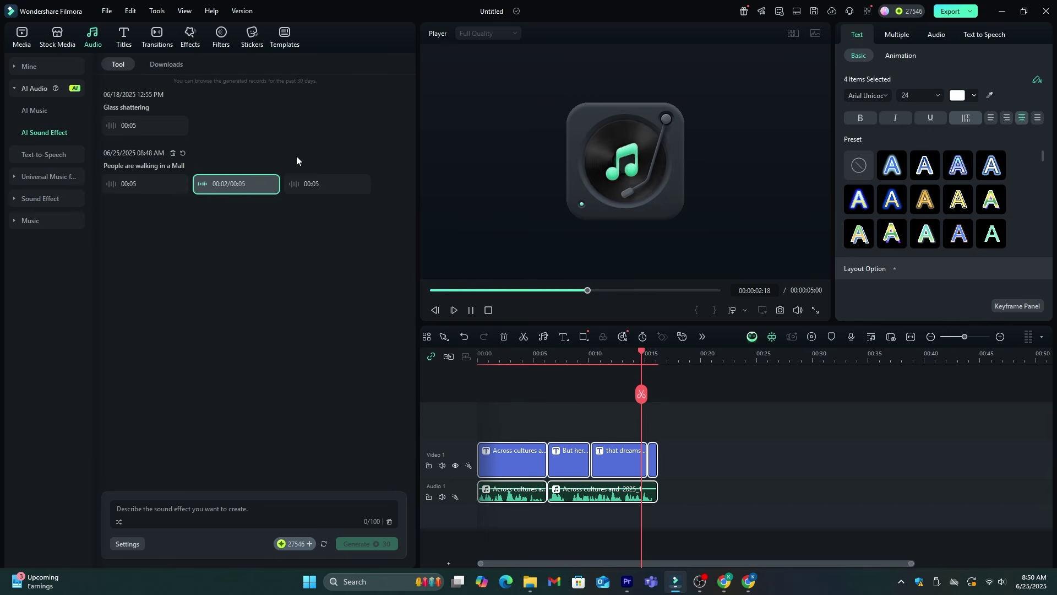
pyautogui.moveTo(276, 183)
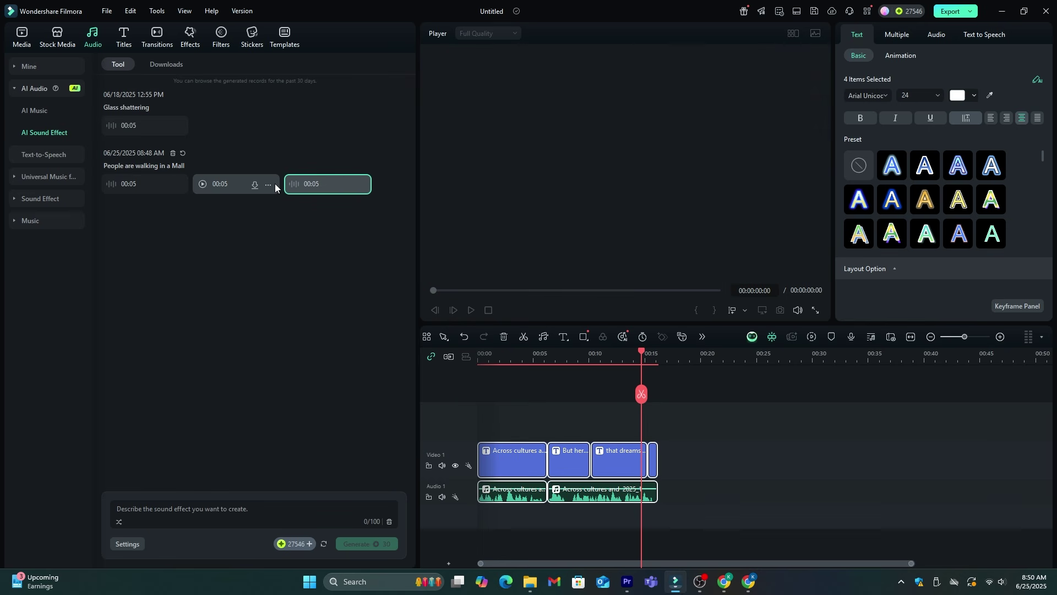
pyautogui.click(691, 523)
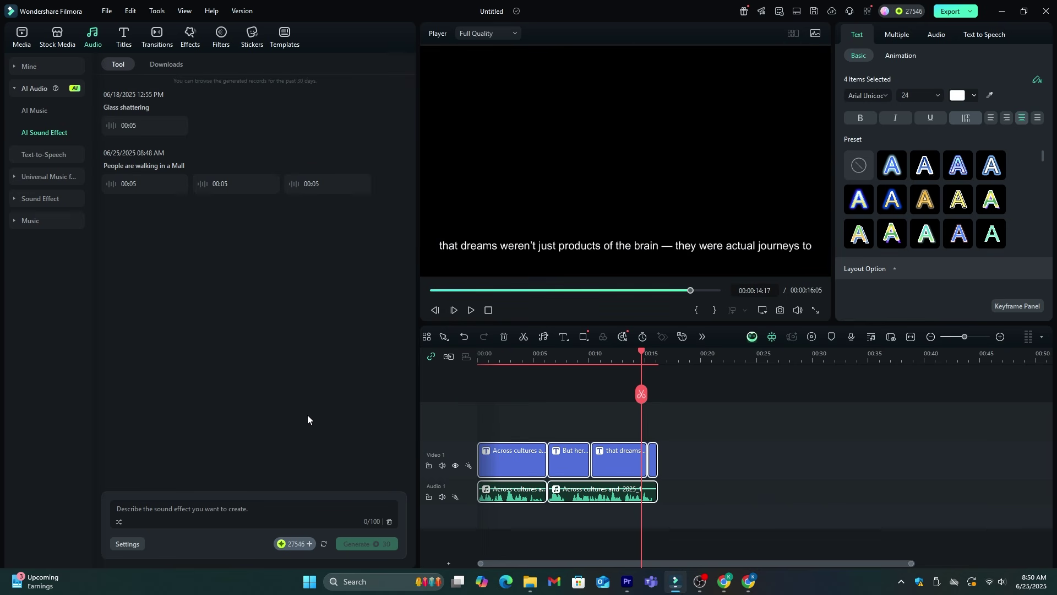
pyautogui.click(111, 185)
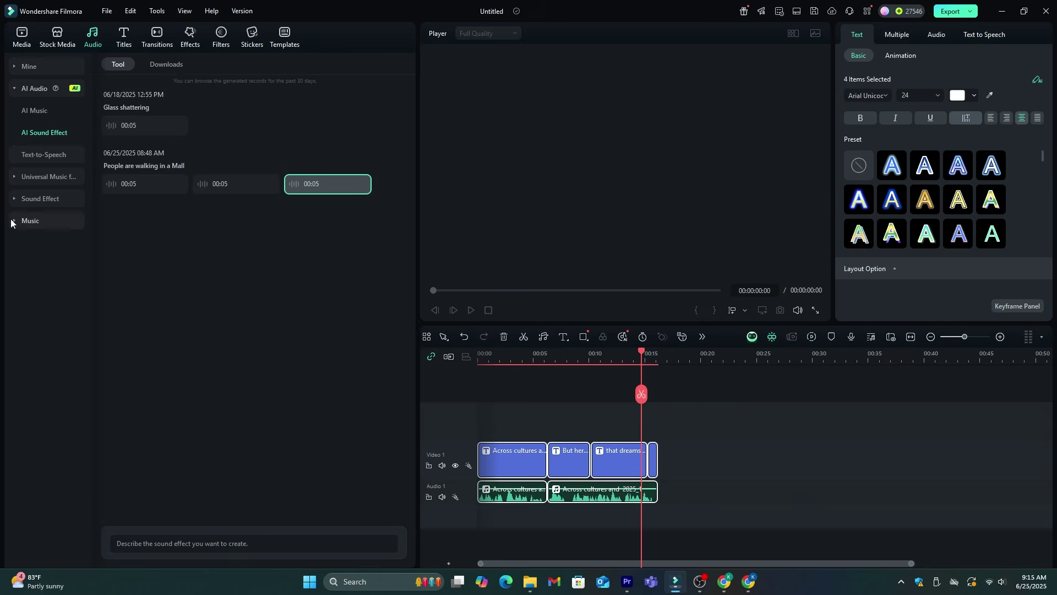
# Step: Look through the music library's trending tracks and return to the AI audio tools
pyautogui.click(10, 221)
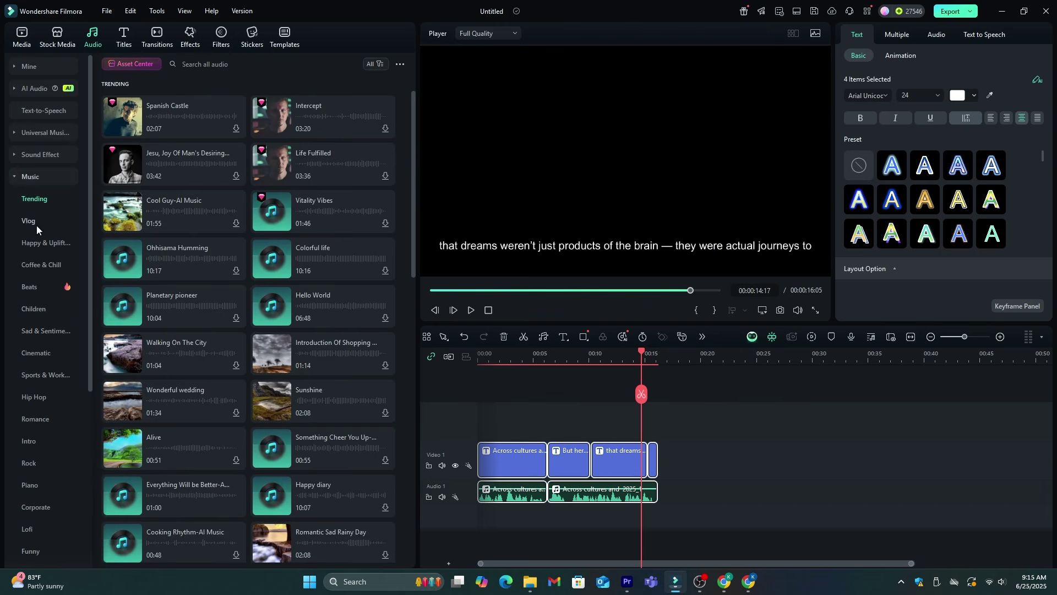
pyautogui.click(34, 88)
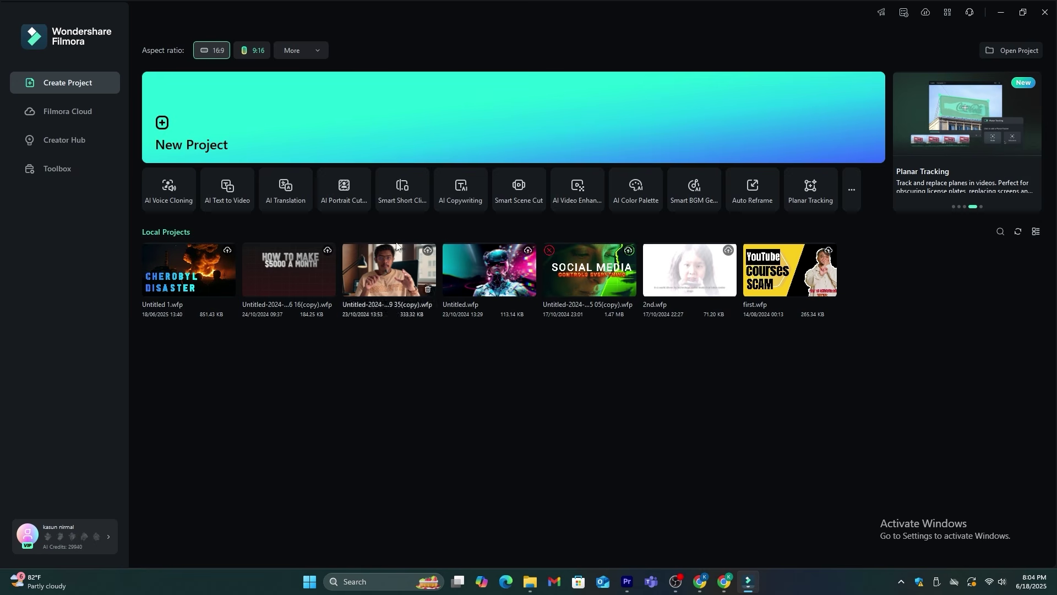
# Step: Open AI Text to Video from the toolbox and paste in the script about waking up exhausted
pyautogui.click(78, 172)
pyautogui.click(881, 339)
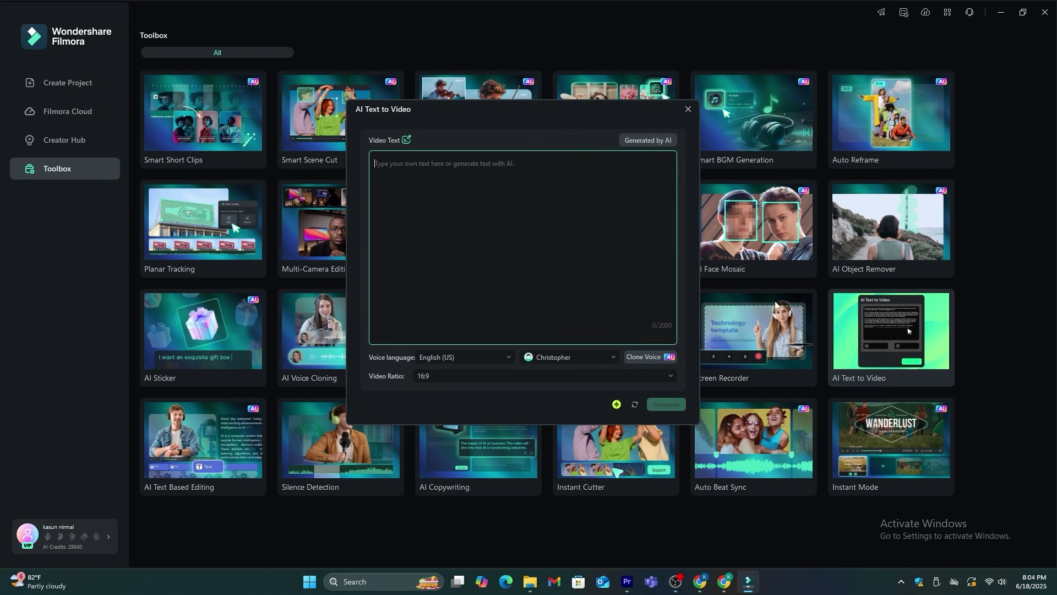
pyautogui.hotkey('ctrl', 'v')
pyautogui.scroll(10, 461, 185)
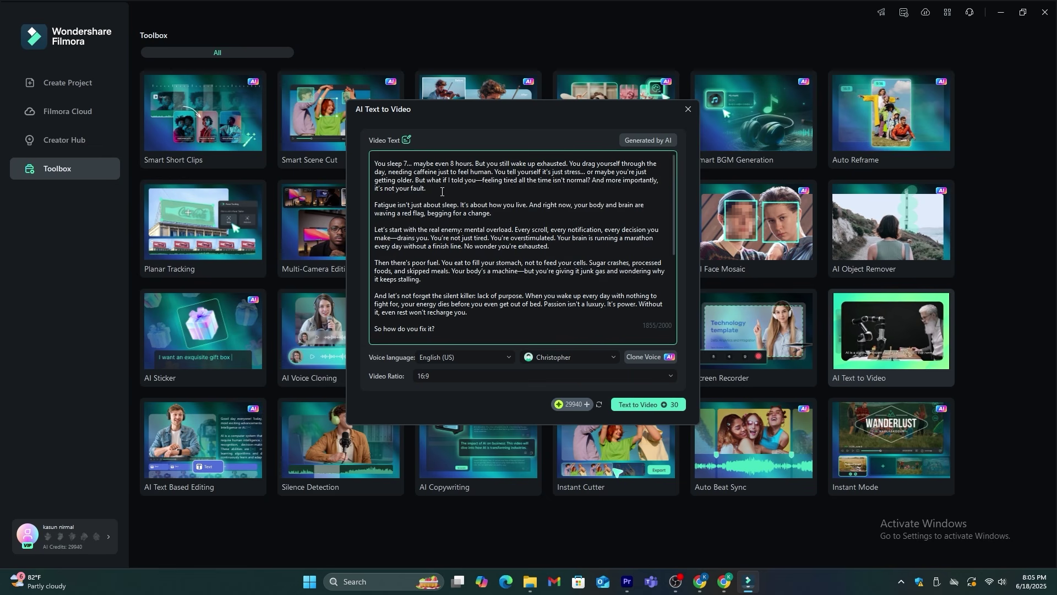
pyautogui.scroll(-3, 441, 191)
# Step: Use the English (US) voice Derek and a 16:9 video ratio, and generate the video from the script
pyautogui.click(476, 357)
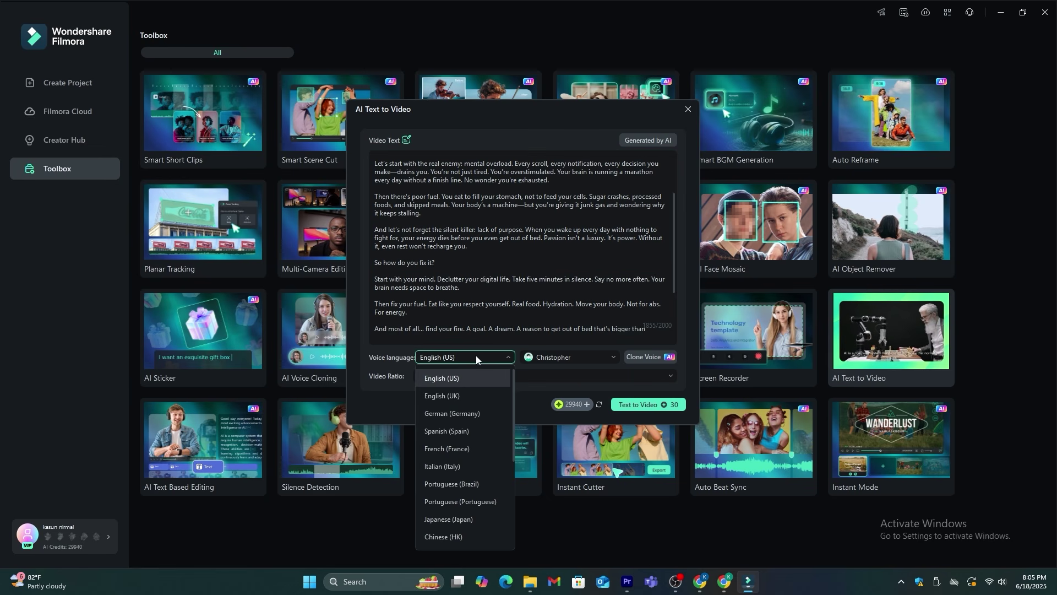
pyautogui.click(598, 358)
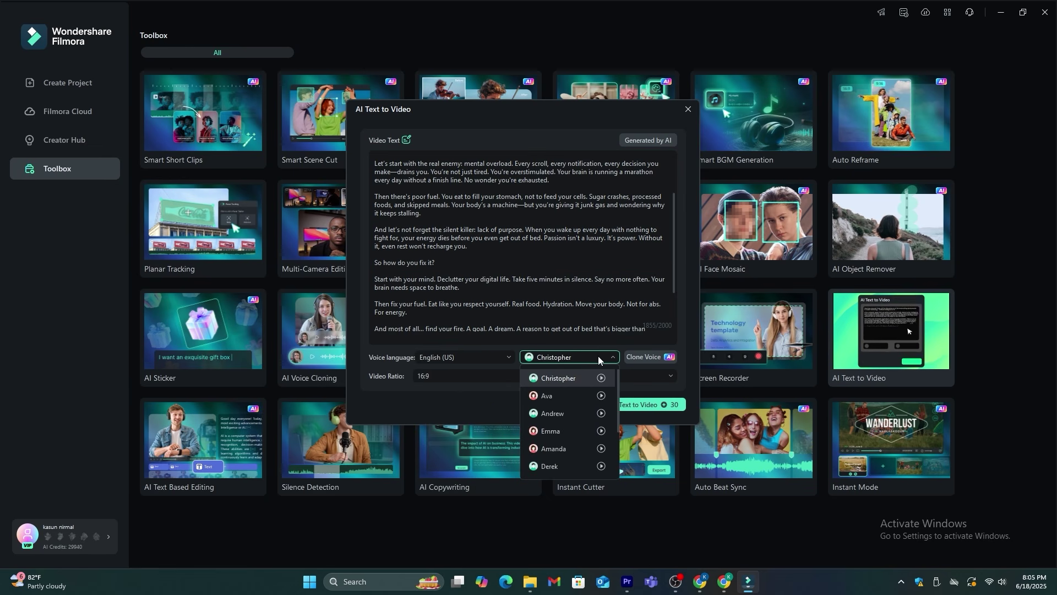
pyautogui.click(550, 466)
pyautogui.click(476, 375)
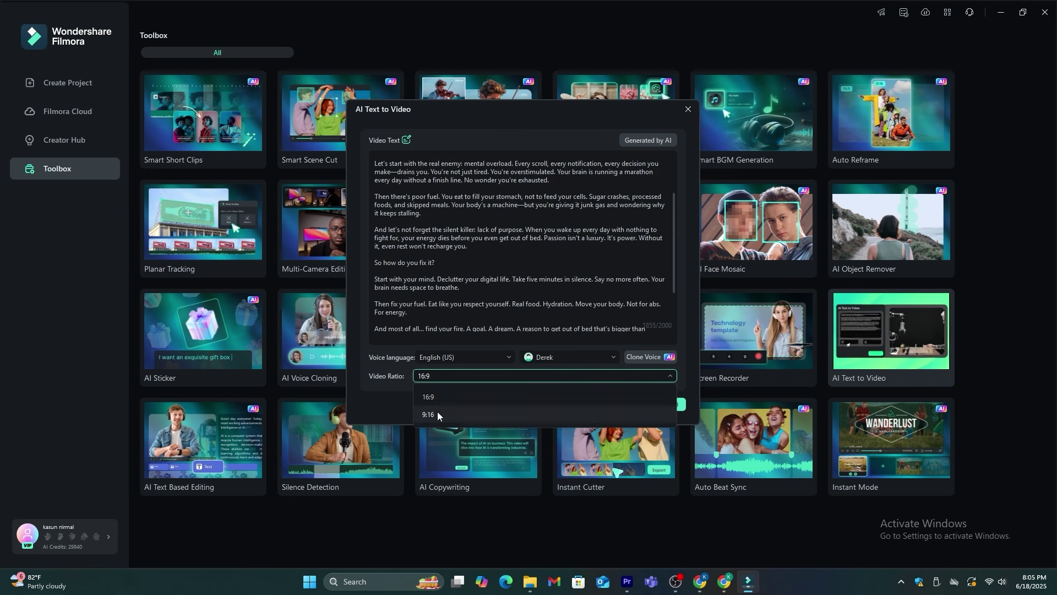
pyautogui.click(427, 397)
pyautogui.click(639, 404)
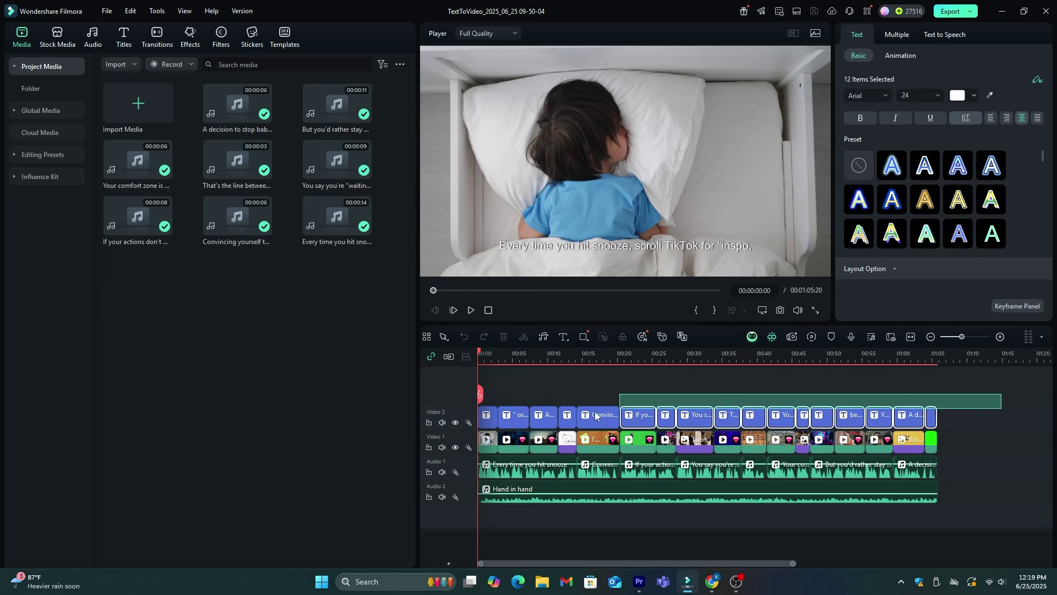
# Step: Set the font of all subtitle clips on the Video 2 track to Archivo Black
pyautogui.moveTo(479, 355); pyautogui.dragTo(494, 355)
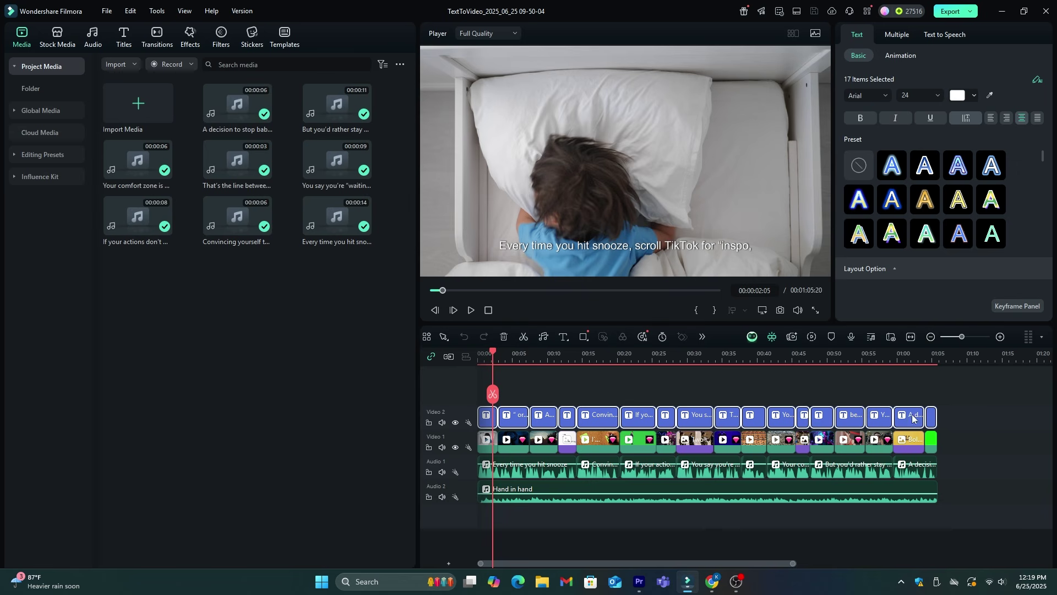
pyautogui.click(961, 414)
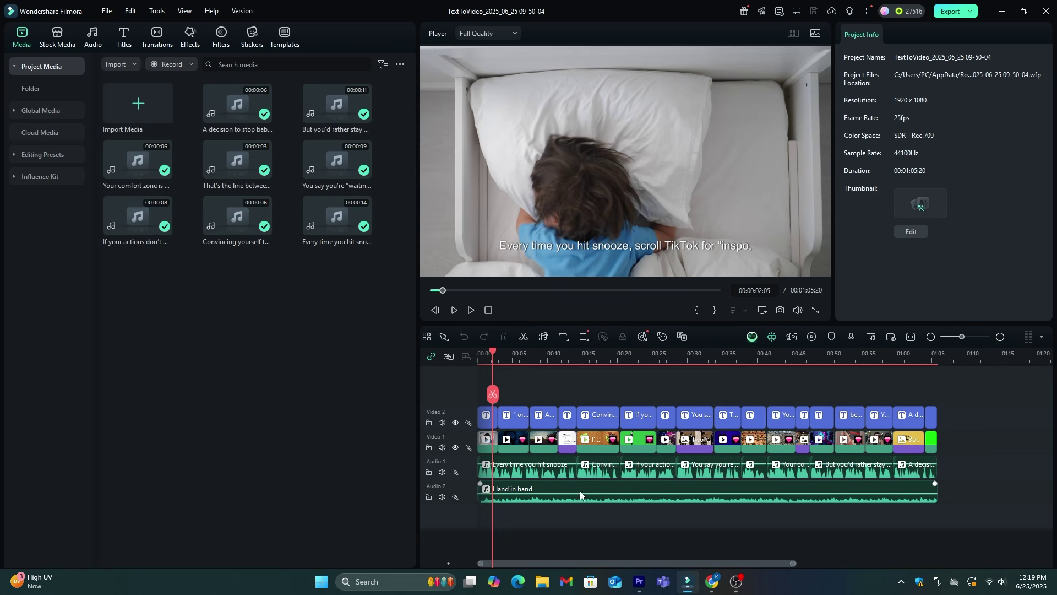
pyautogui.moveTo(952, 393); pyautogui.dragTo(484, 416)
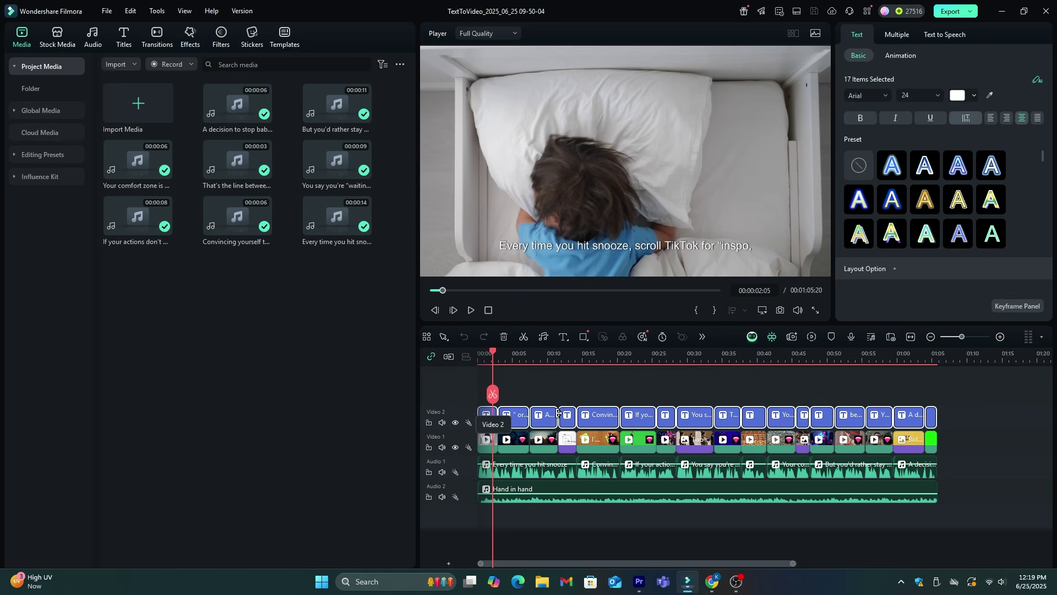
pyautogui.click(878, 98)
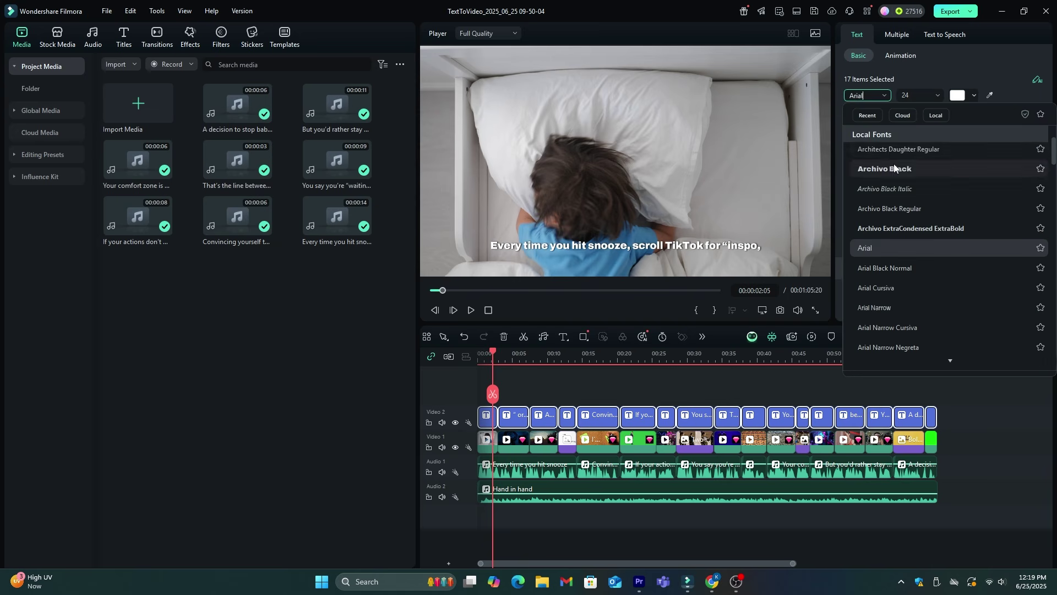
pyautogui.click(894, 166)
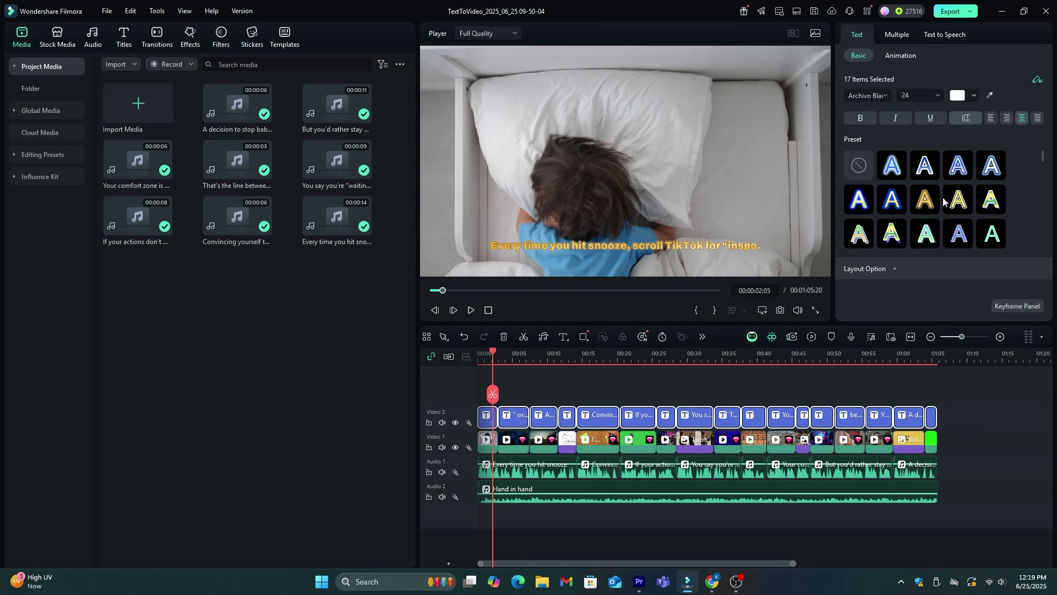
# Step: Apply an animation preset to the selected subtitle clips on the Video 2 track
pyautogui.click(901, 55)
pyautogui.click(897, 152)
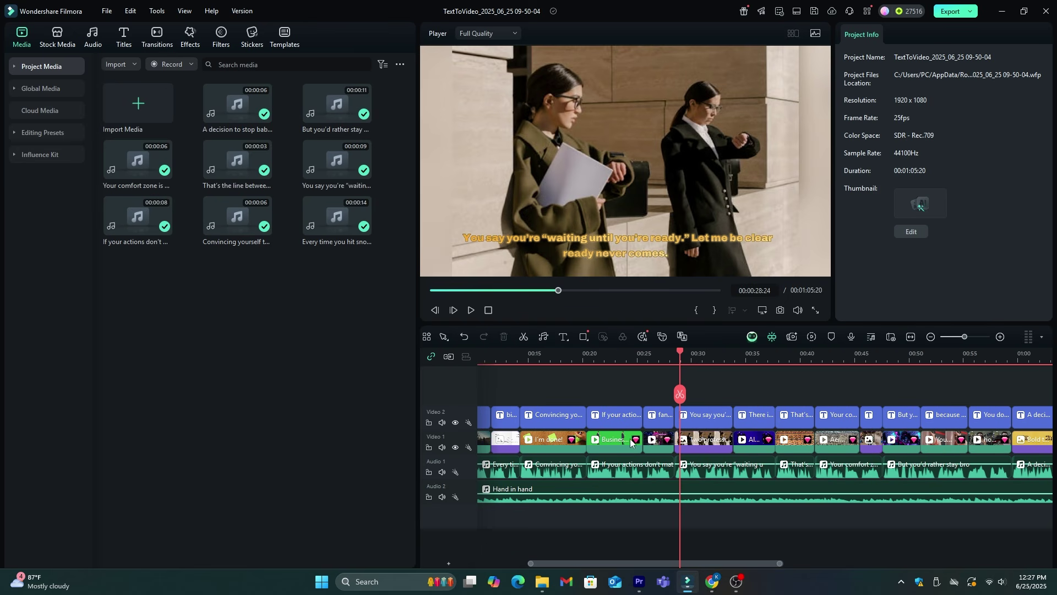
# Step: Generate AI images from the prompt "A man running in a joggin road in the morning wearing headphone in realistic style." and preview them
pyautogui.click(52, 39)
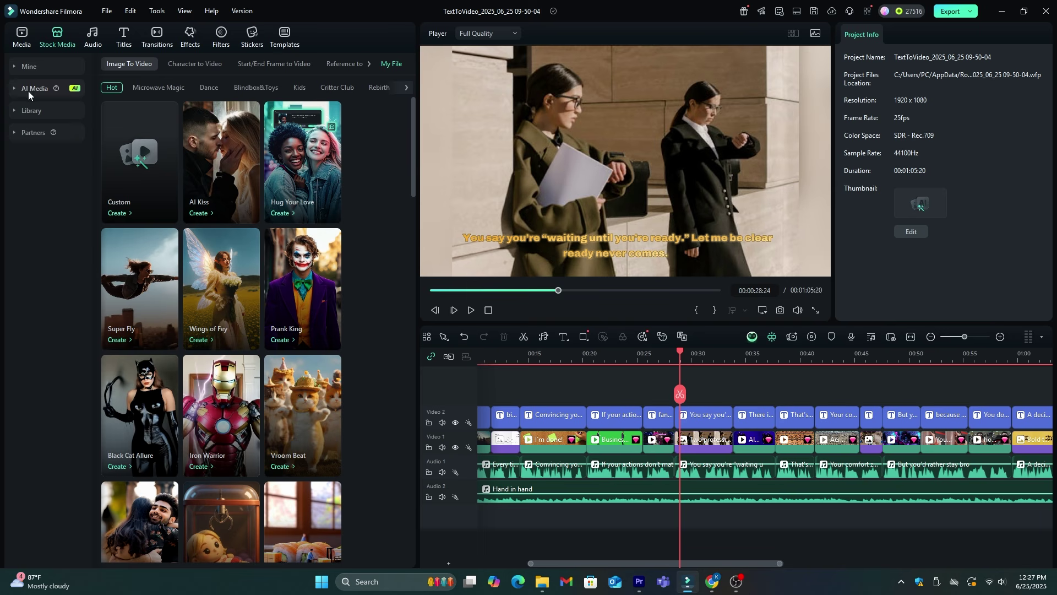
pyautogui.click(14, 90)
pyautogui.click(38, 133)
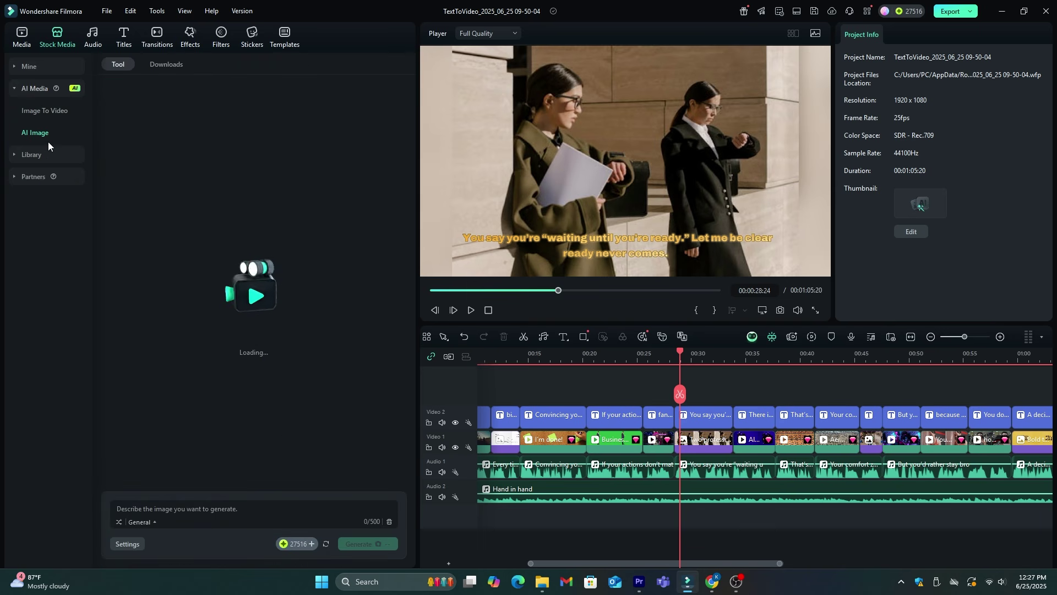
pyautogui.write('A man running')
pyautogui.write(' in a joggin track in the morning')
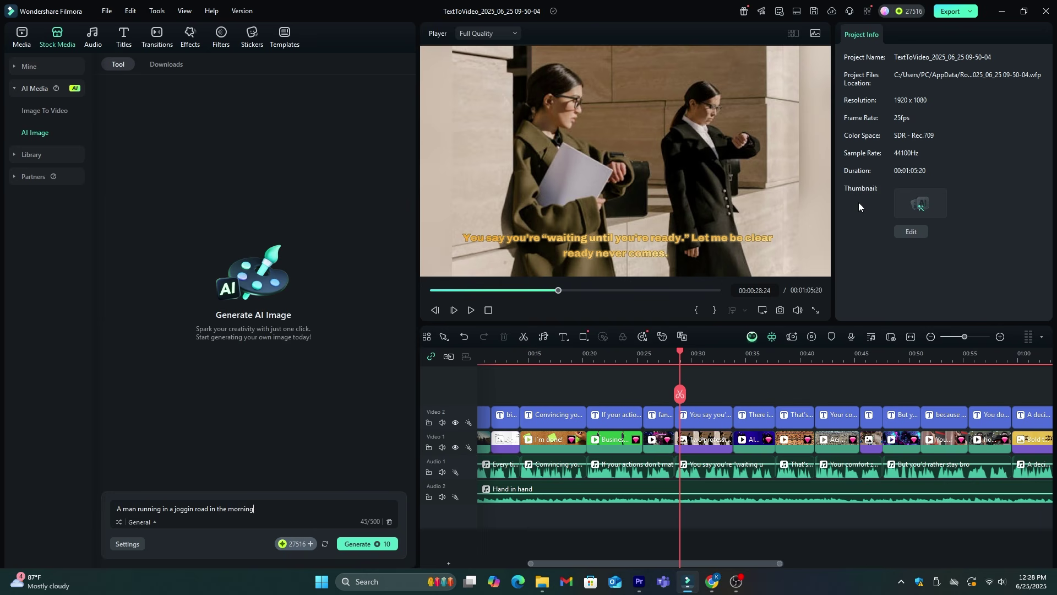
pyautogui.press('Return')
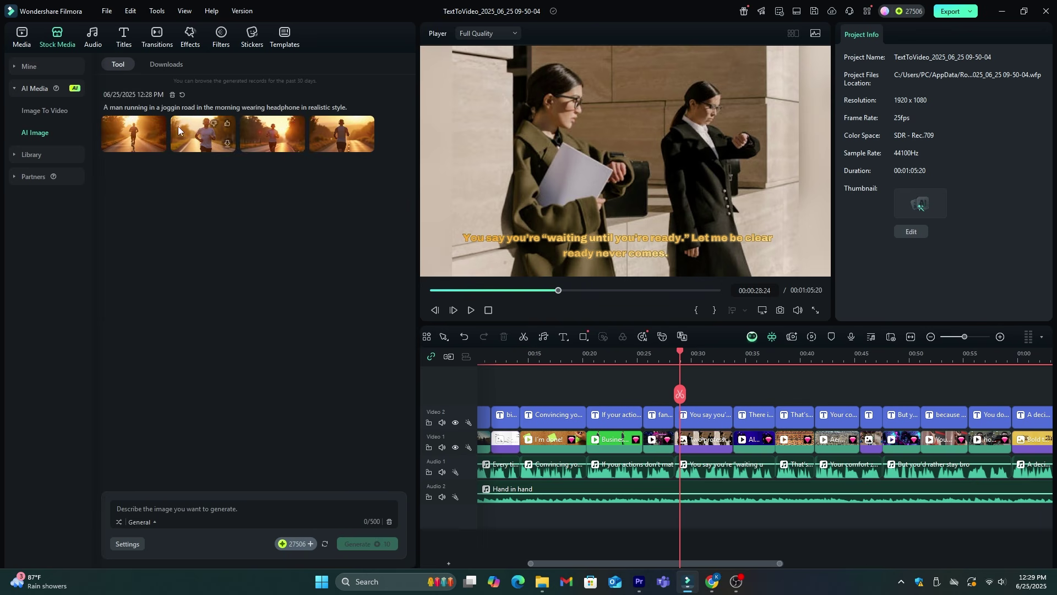
pyautogui.click(138, 133)
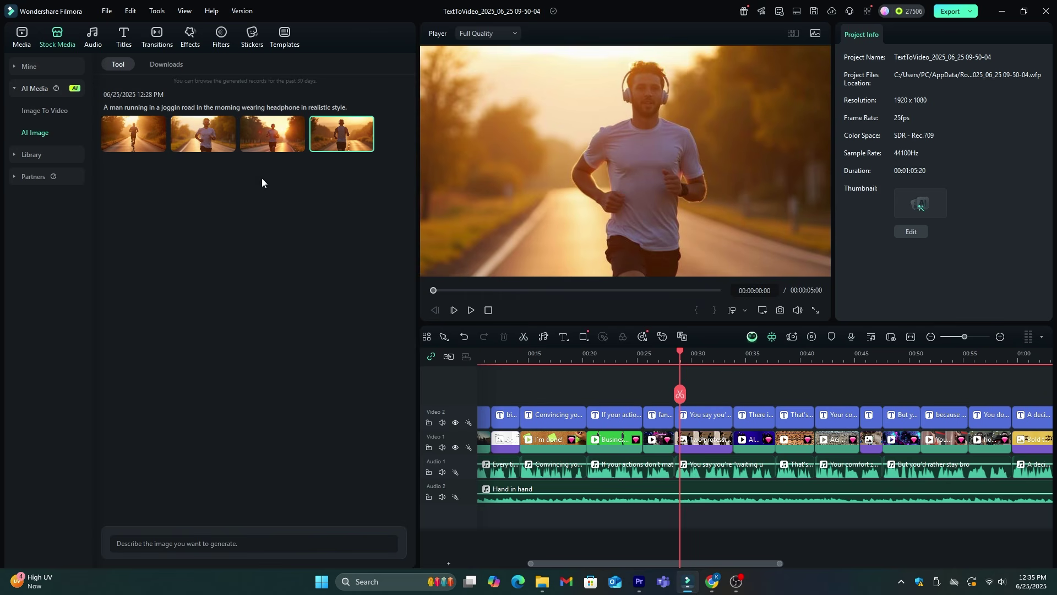
# Step: Create a custom Image To Video clip from the photo of the runner with headphones, using single image and Landscape ratio, and play it
pyautogui.click(32, 111)
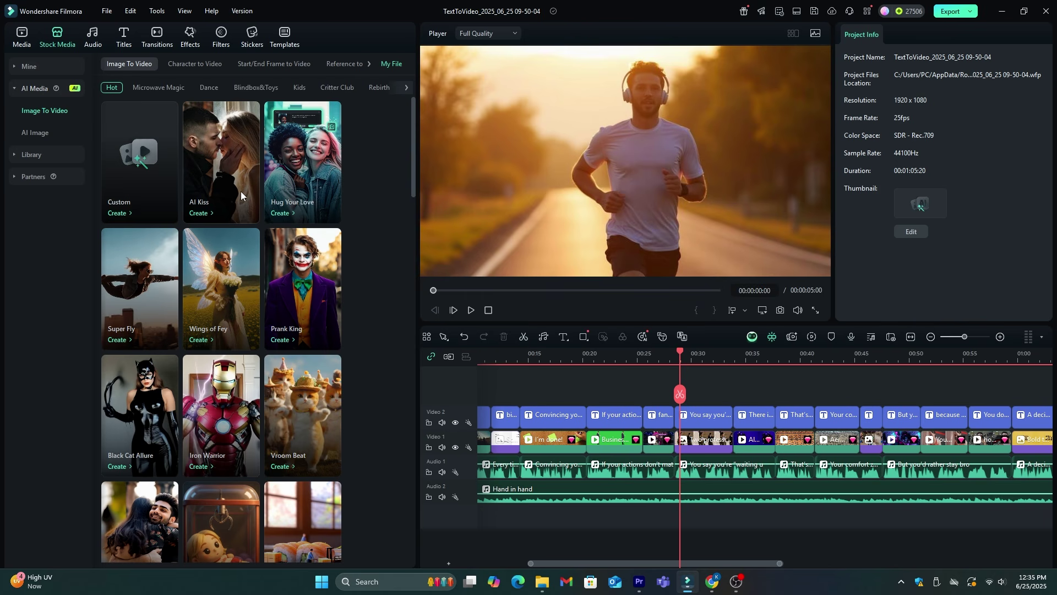
pyautogui.click(312, 183)
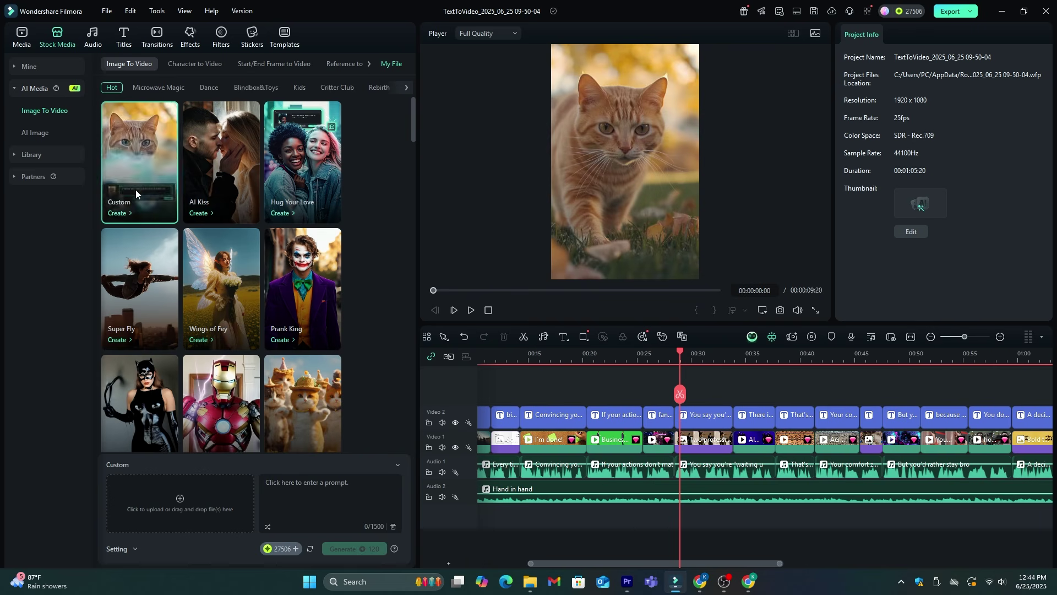
pyautogui.click(184, 502)
pyautogui.doubleClick(129, 110)
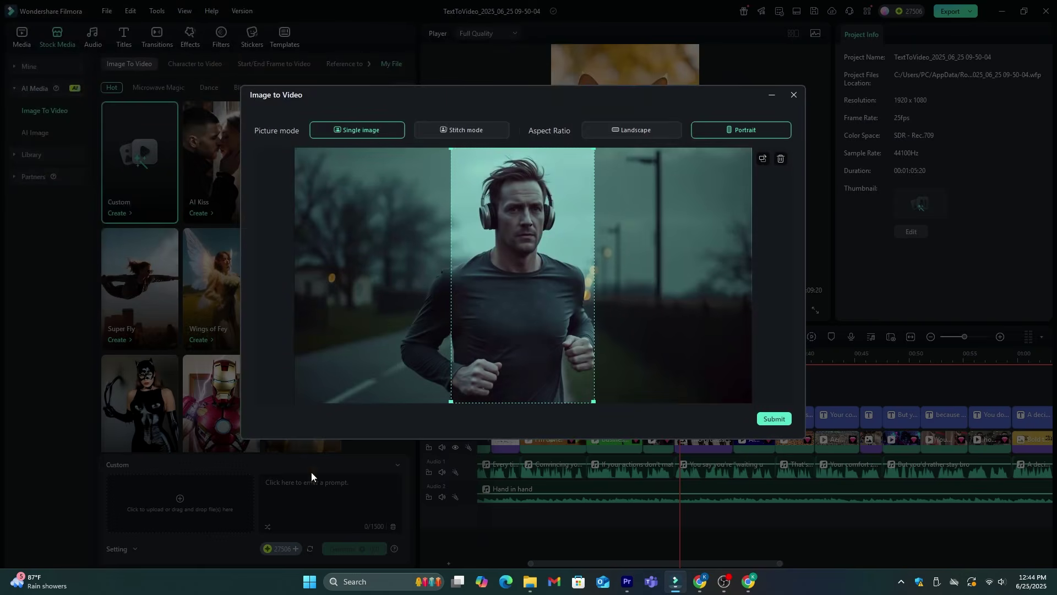
pyautogui.click(619, 136)
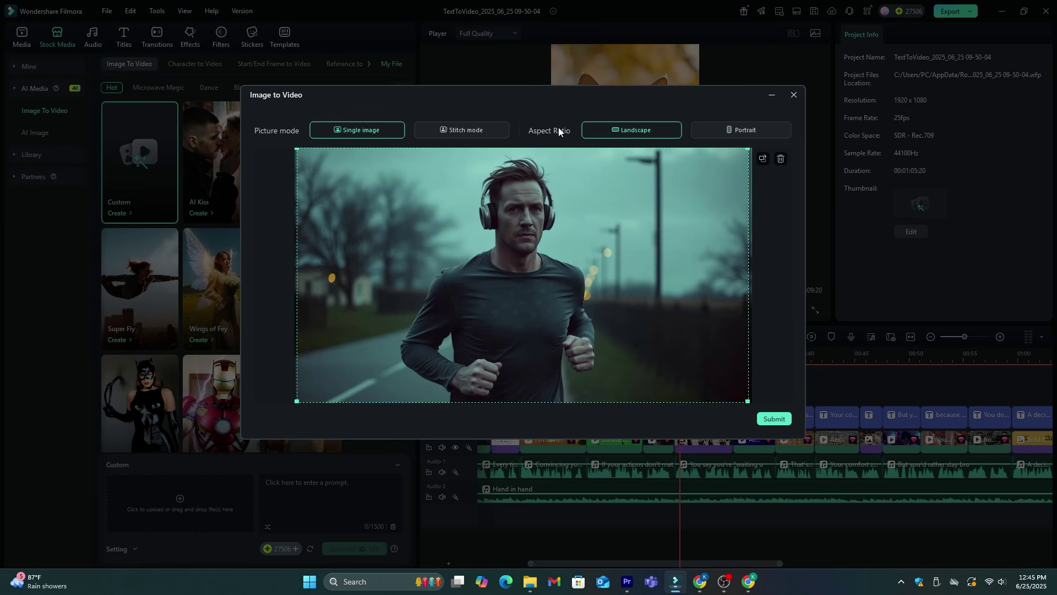
pyautogui.click(774, 419)
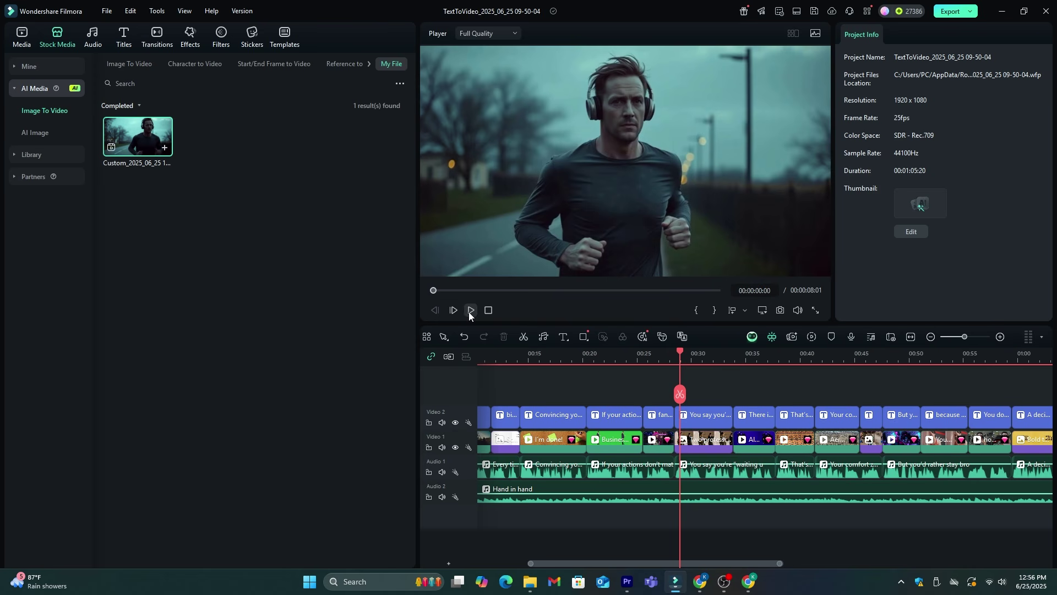
pyautogui.click(471, 312)
pyautogui.click(472, 310)
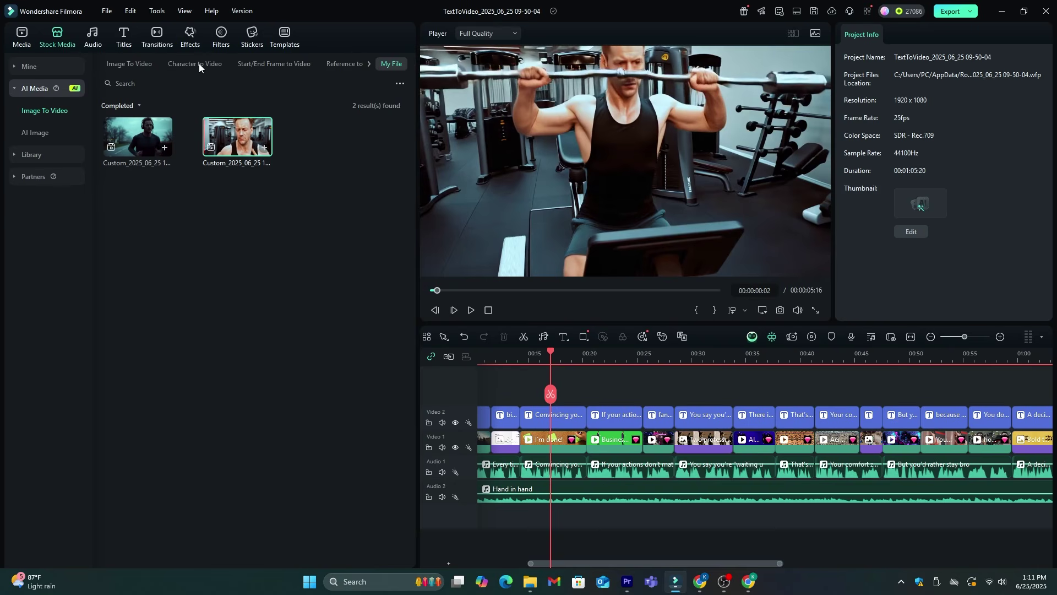
# Step: Create a custom Character to Video clip from the gym photo of the man with a towel in Landscape ratio, and play it
pyautogui.click(200, 64)
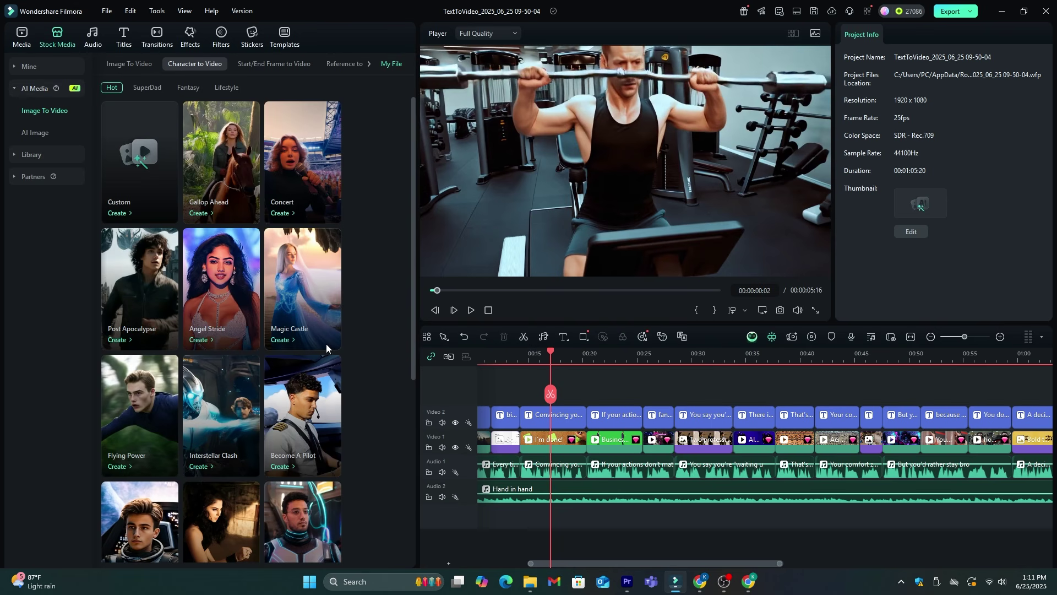
pyautogui.click(149, 190)
pyautogui.click(192, 508)
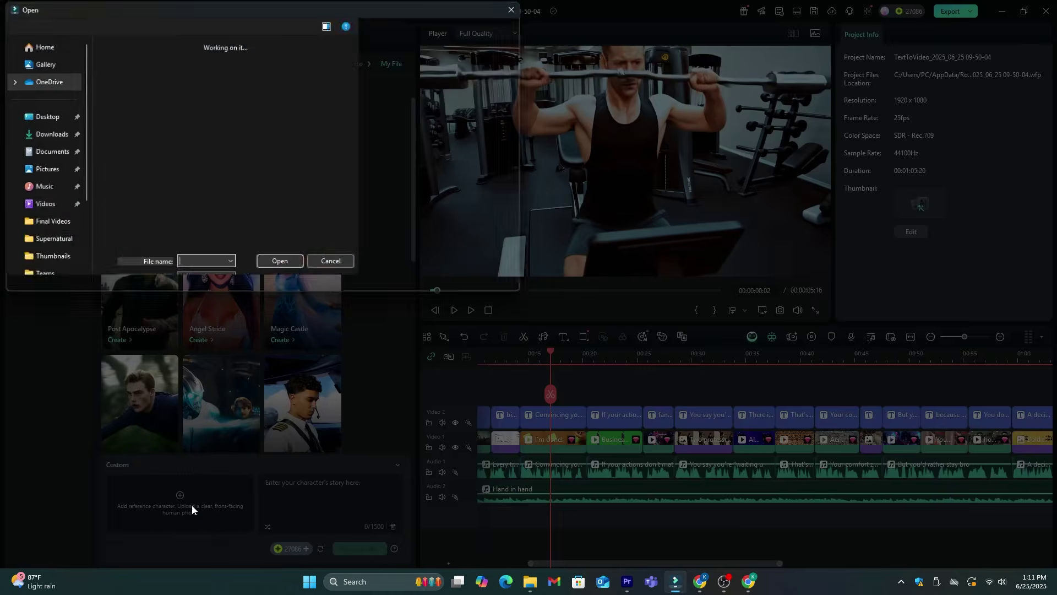
pyautogui.doubleClick(119, 122)
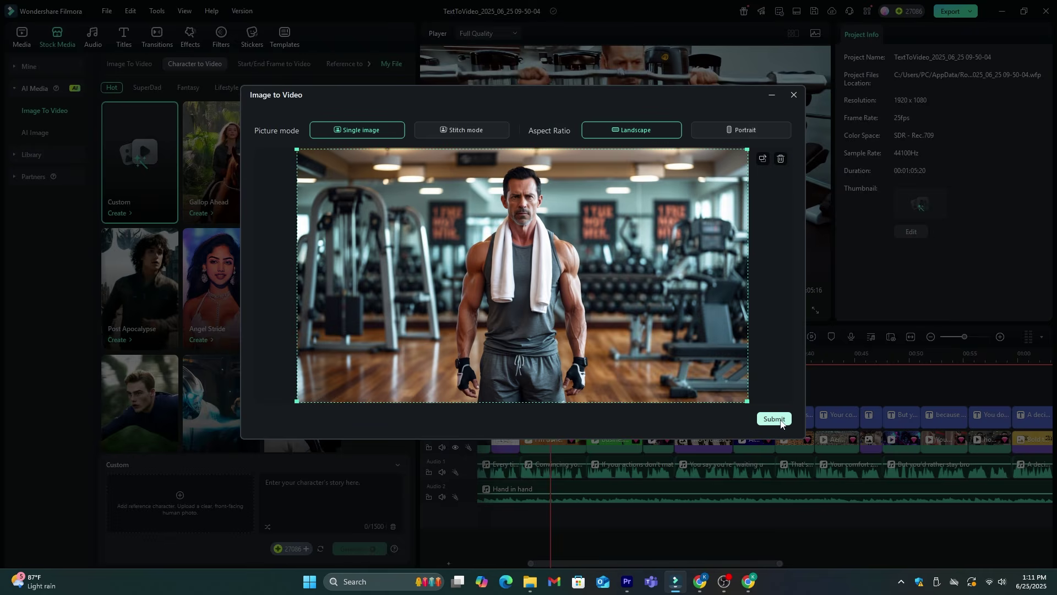
pyautogui.press('Return')
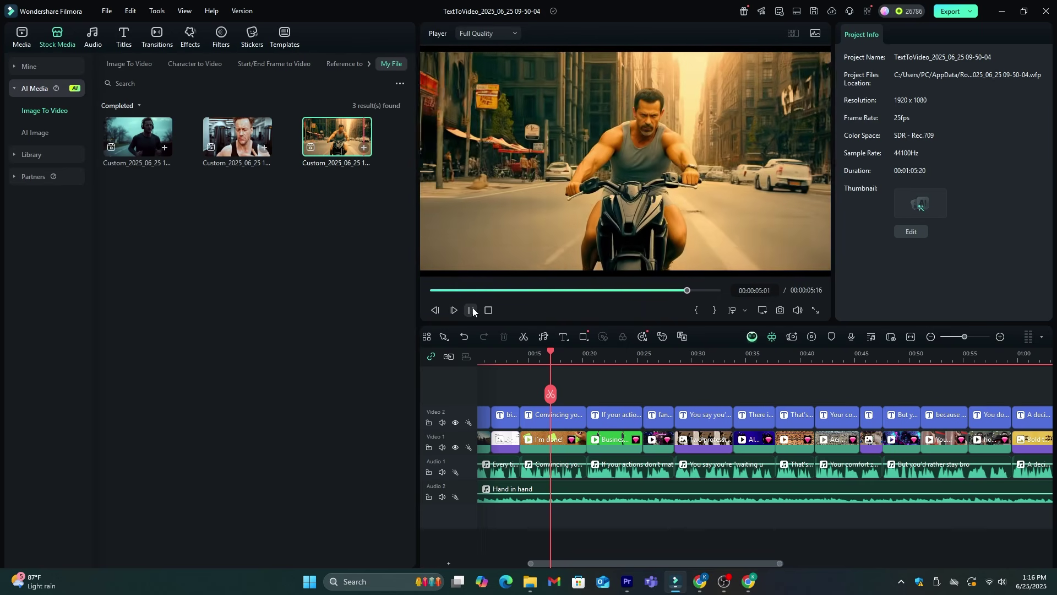
pyautogui.click(472, 310)
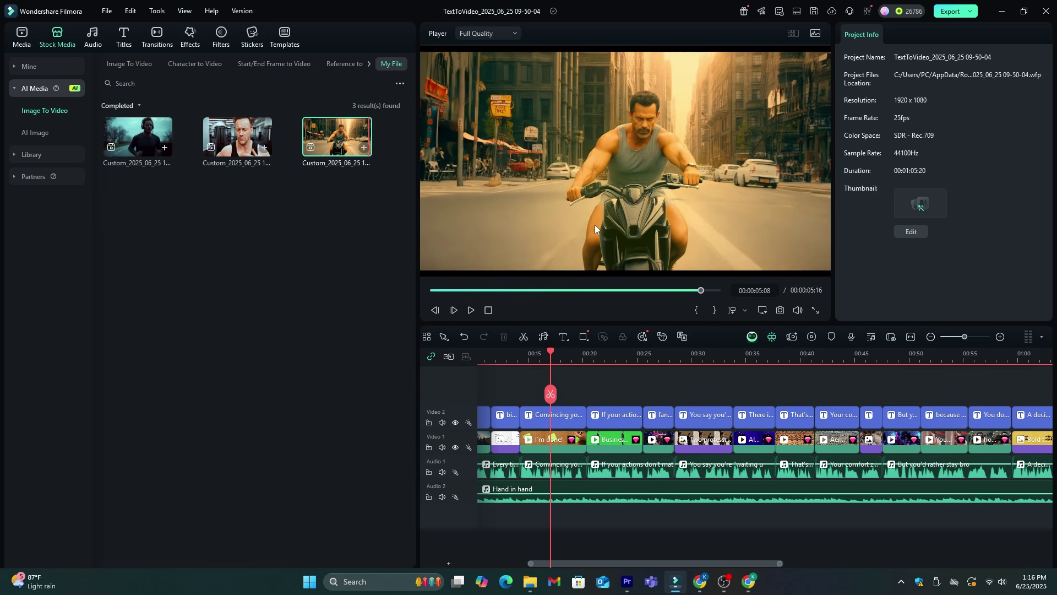